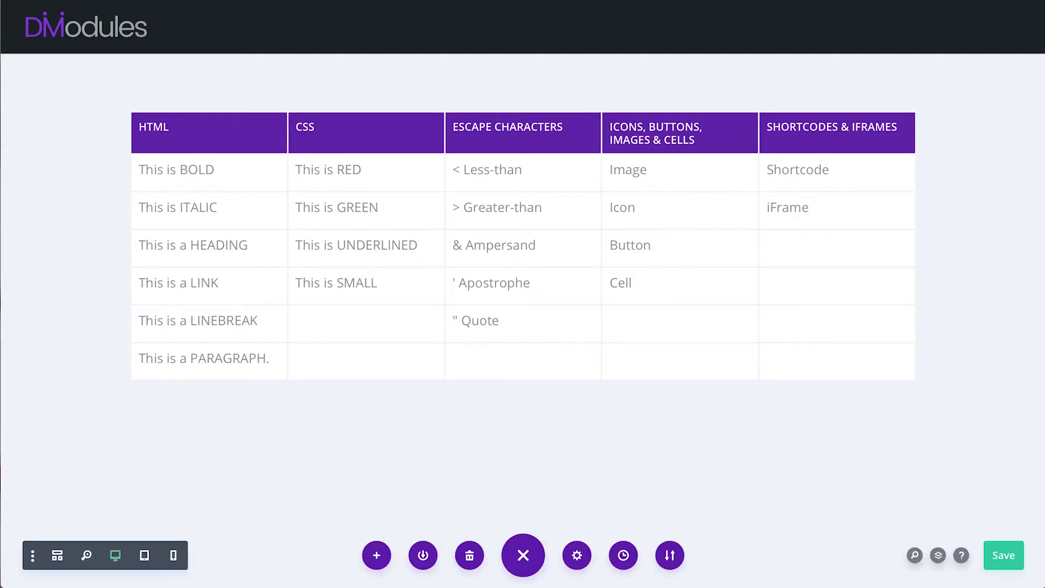
# Open the table module's settings and the HTML column's row editor
pyautogui.moveTo(527, 245)
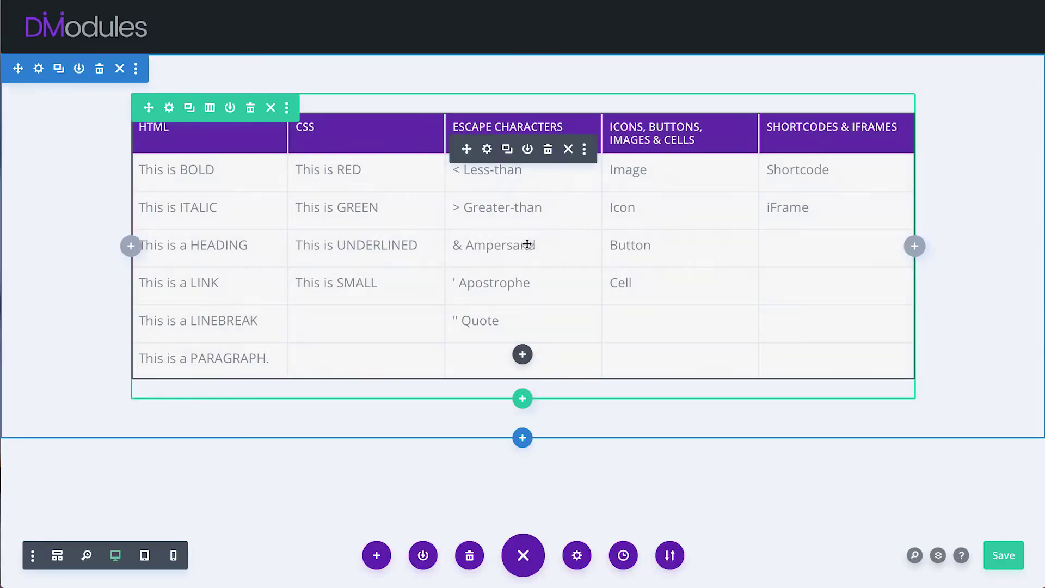
pyautogui.click(487, 149)
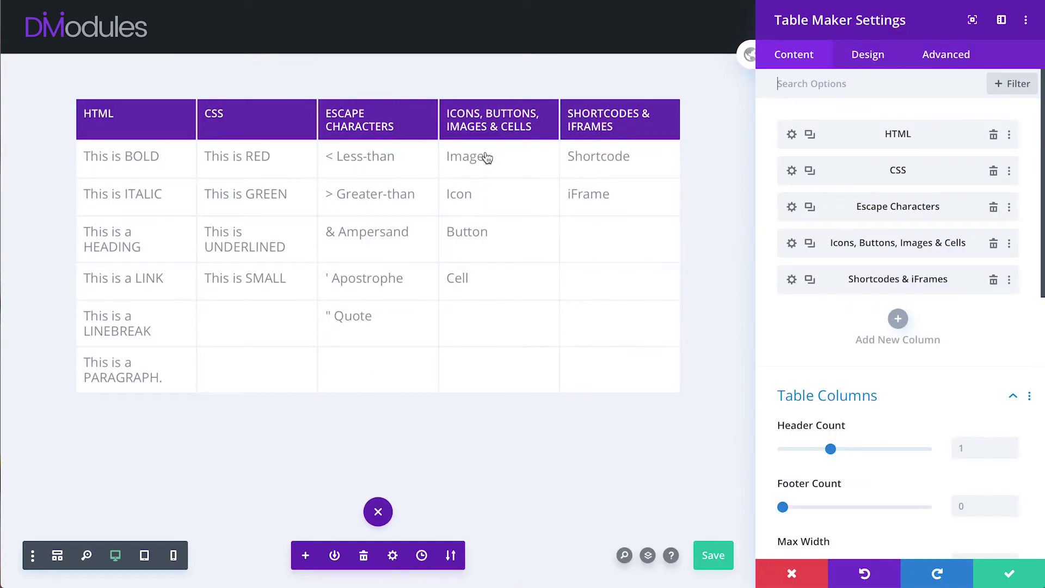
pyautogui.click(792, 135)
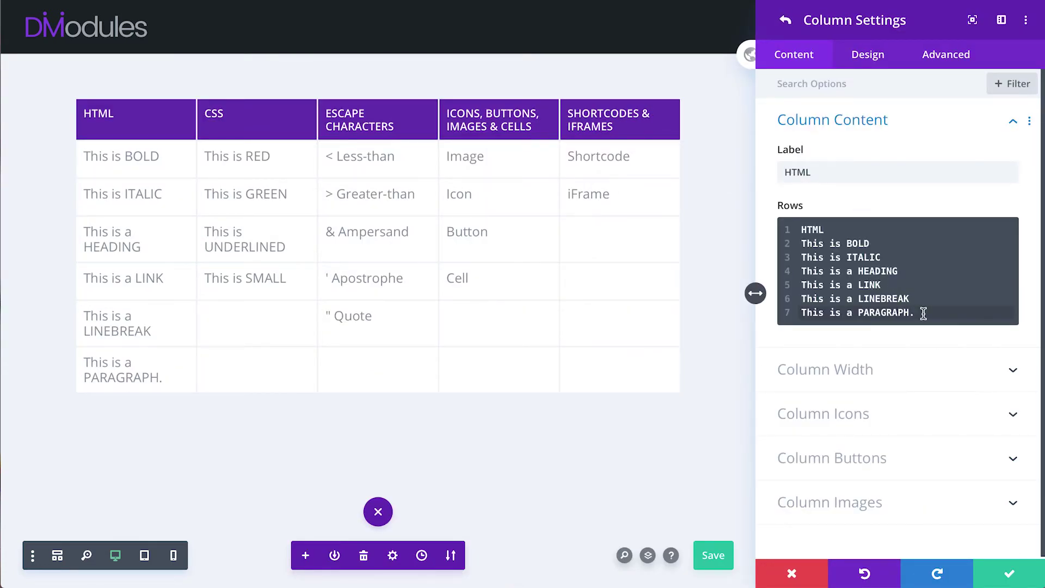
pyautogui.moveTo(924, 314); pyautogui.dragTo(792, 226)
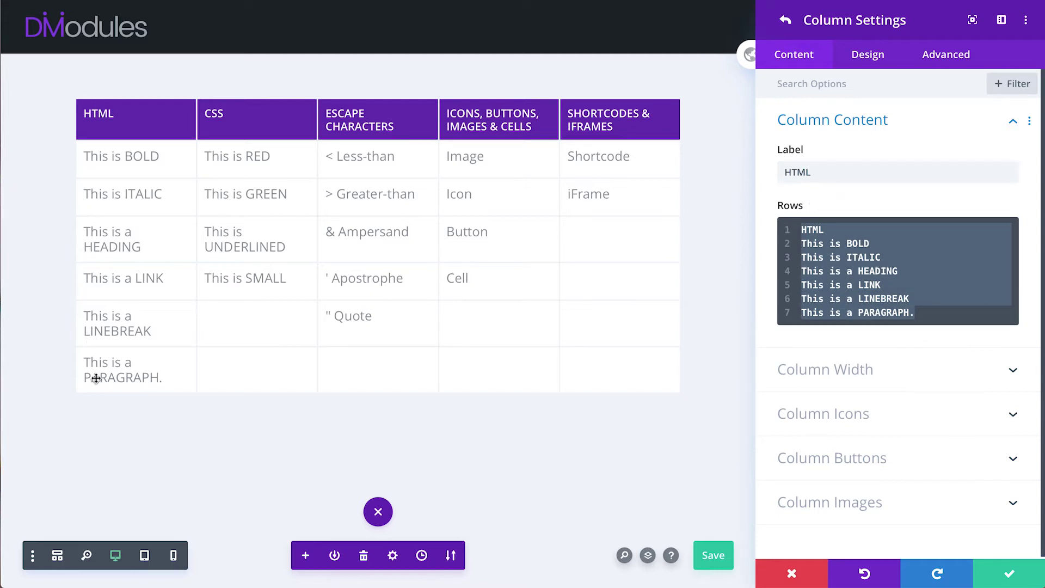
# Wrap BOLD in <strong></strong> tags on the 'This is BOLD' row
pyautogui.click(859, 243)
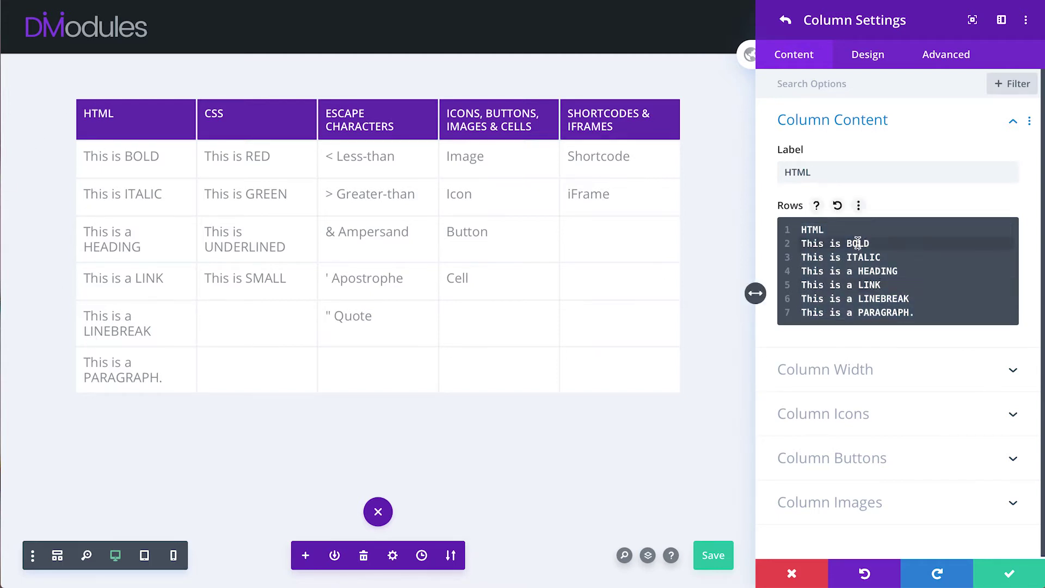
pyautogui.doubleClick(858, 243)
pyautogui.hotkey('ctrl', 'c')
pyautogui.press('BackSpace')
pyautogui.write('<b></b>')
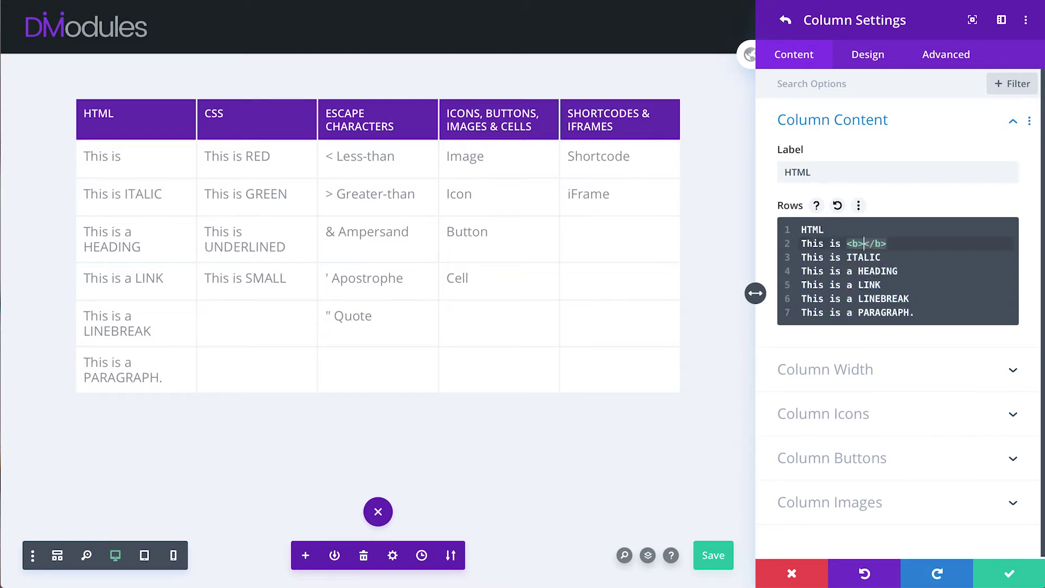
pyautogui.hotkey('ctrl', 'v')
pyautogui.press('Left')
pyautogui.press('Left')
pyautogui.press('Left')
pyautogui.press('Left')
pyautogui.press('Left')
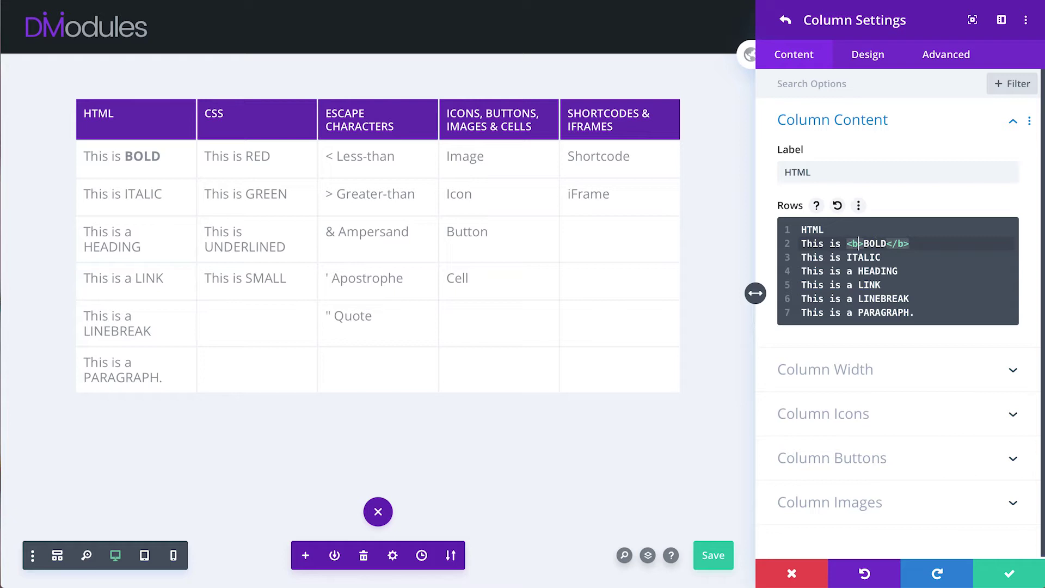
pyautogui.press('BackSpace')
pyautogui.write('strong')
pyautogui.click(938, 244)
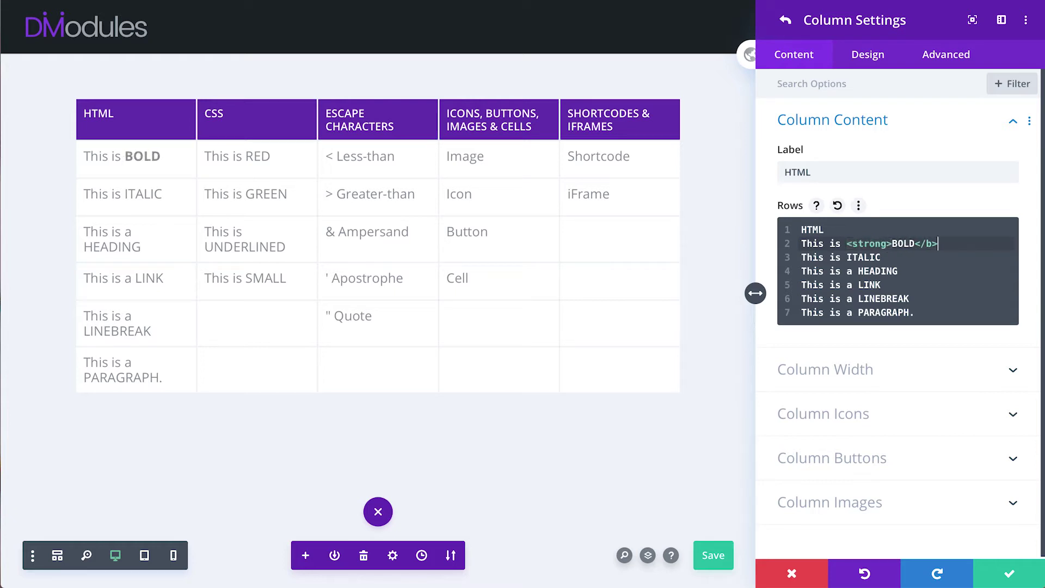
pyautogui.press('Left')
pyautogui.press('BackSpace')
pyautogui.write('strong')
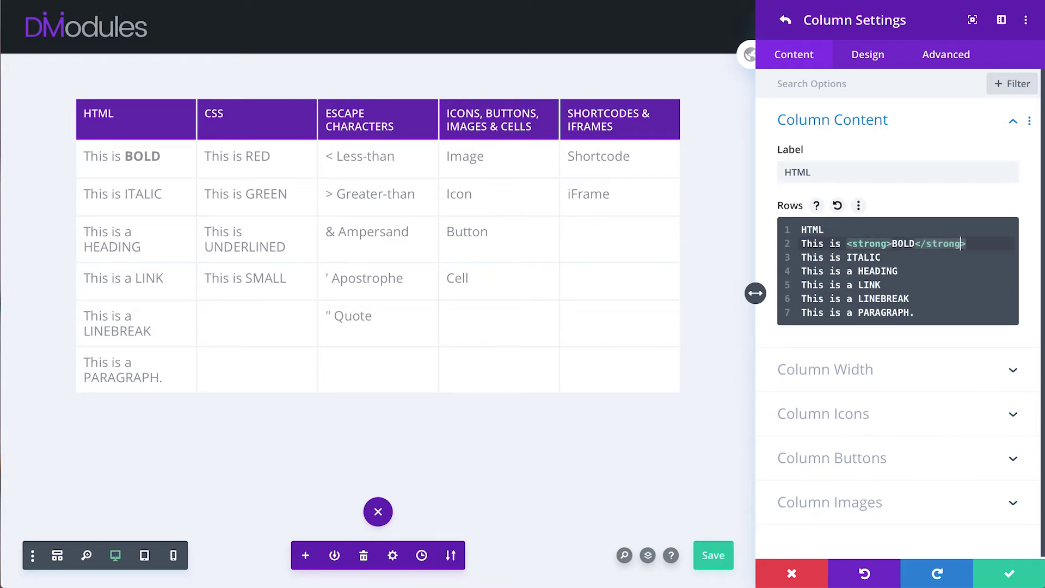
# Wrap ITALIC in <em></em> tags on its row
pyautogui.doubleClick(860, 258)
pyautogui.press('BackSpace')
pyautogui.write('<i')
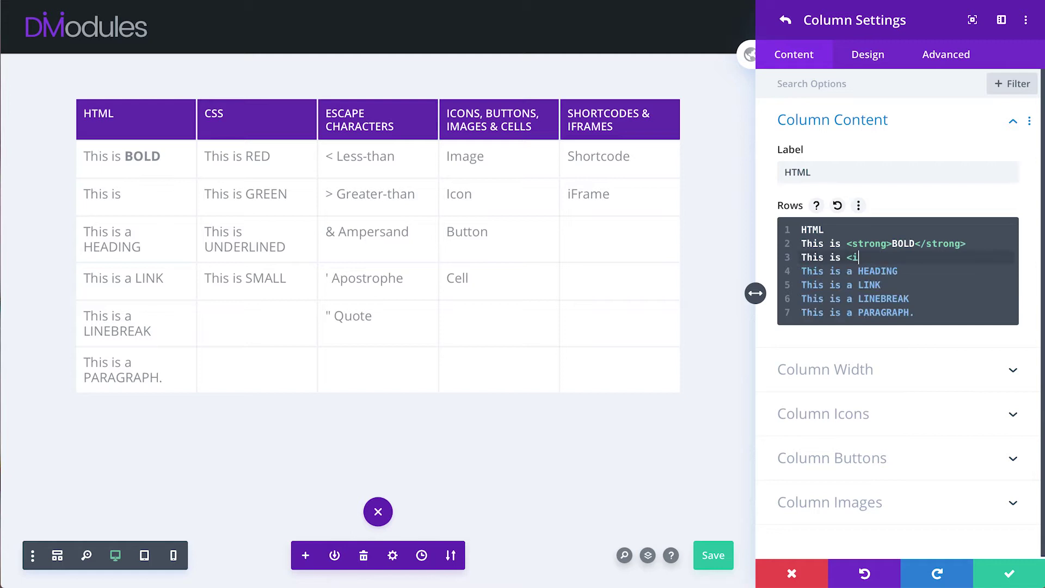
pyautogui.write('>ITALIC</i>')
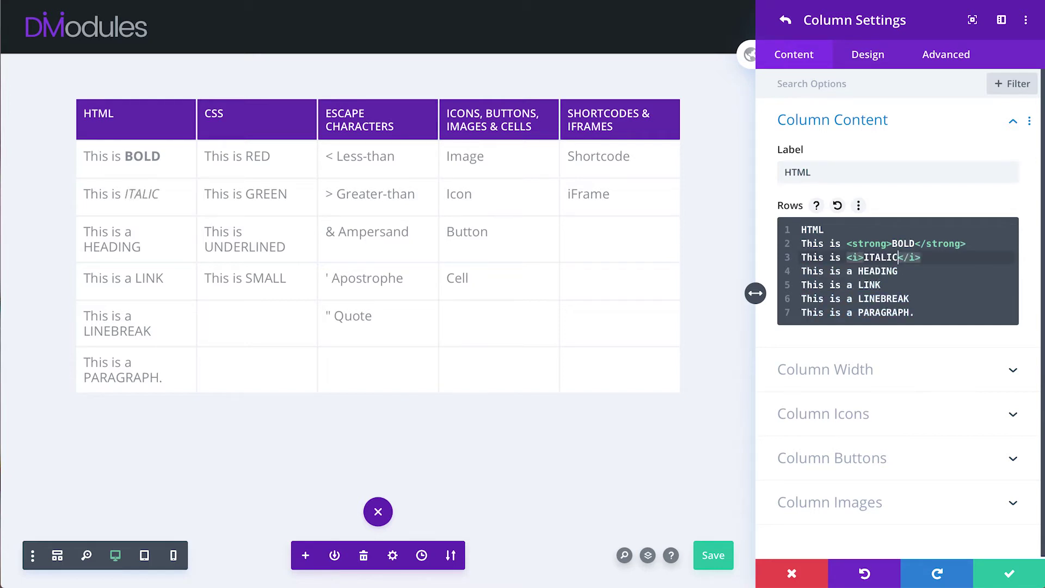
pyautogui.press('Left')
pyautogui.press('Left')
pyautogui.press('Left')
pyautogui.press('Left')
pyautogui.press('Left')
pyautogui.press('Left')
pyautogui.press('BackSpace')
pyautogui.press('BackSpace')
pyautogui.write('em>')
pyautogui.press('End')
pyautogui.press('Left')
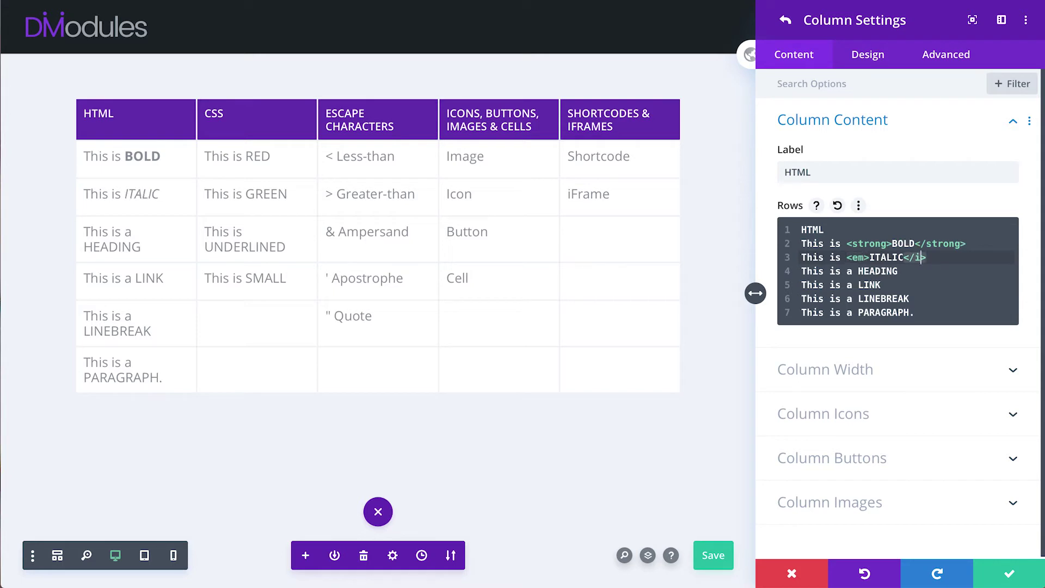
pyautogui.press('BackSpace')
pyautogui.write('em')
# Wrap HEADING in <h1></h1> tags, keeping the whole heading on one line
pyautogui.doubleClick(866, 271)
pyautogui.press('BackSpace')
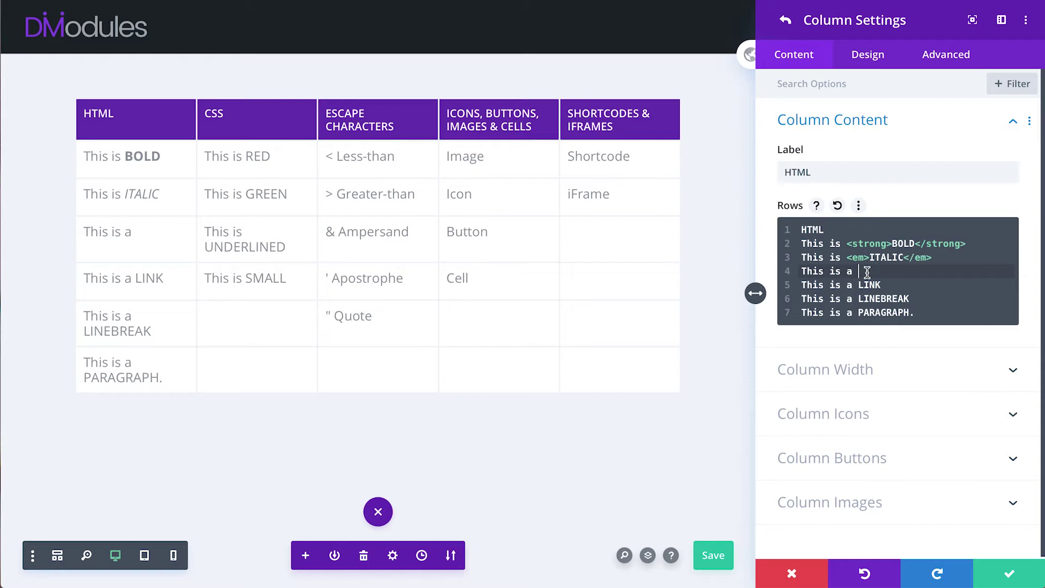
pyautogui.write('<h1>')
pyautogui.press('Return')
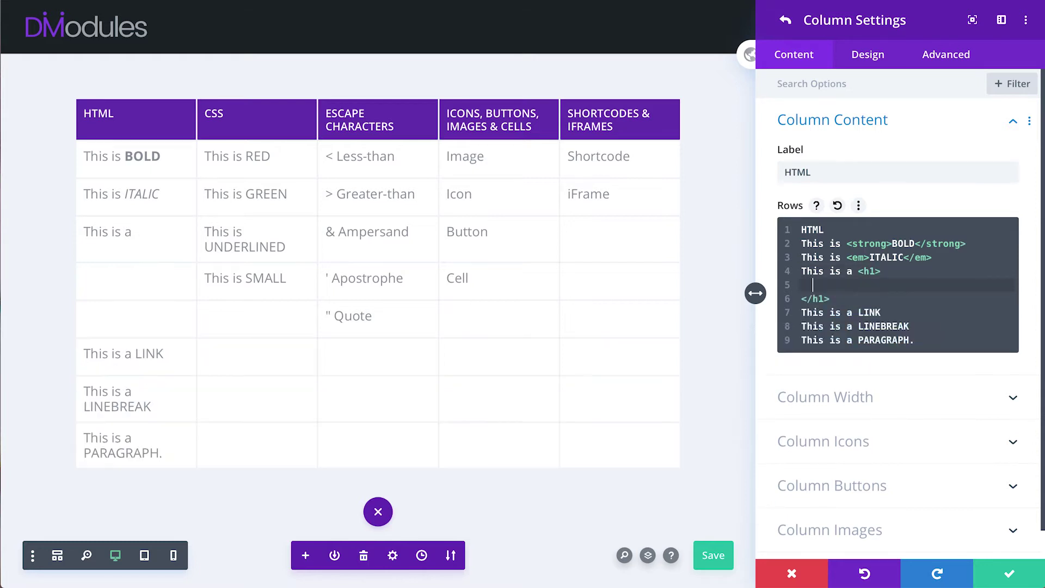
pyautogui.write('HEADING')
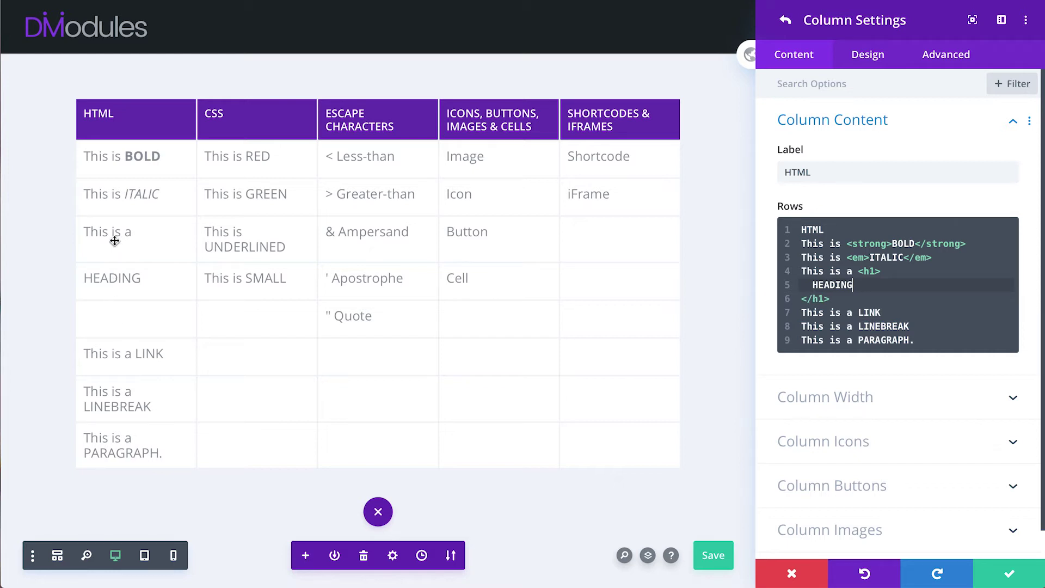
pyautogui.click(814, 284)
pyautogui.press('BackSpace')
pyautogui.press('BackSpace')
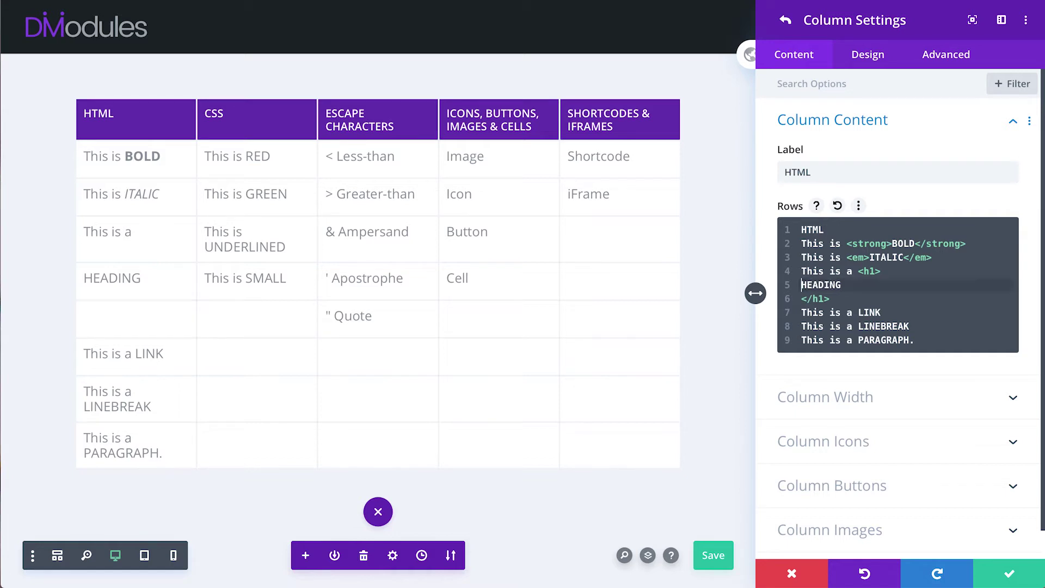
pyautogui.press('BackSpace')
pyautogui.press('End')
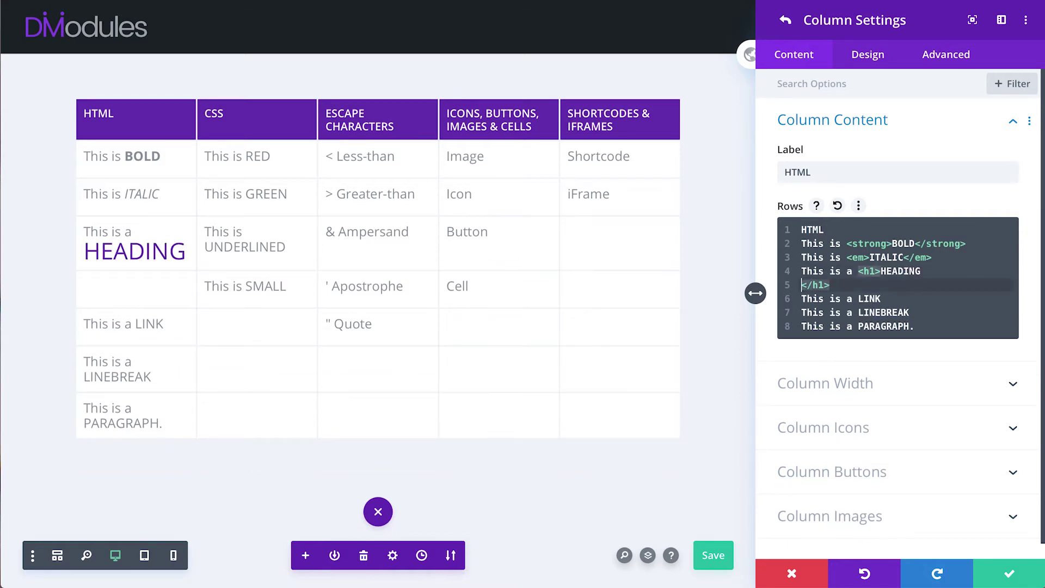
pyautogui.press('Delete')
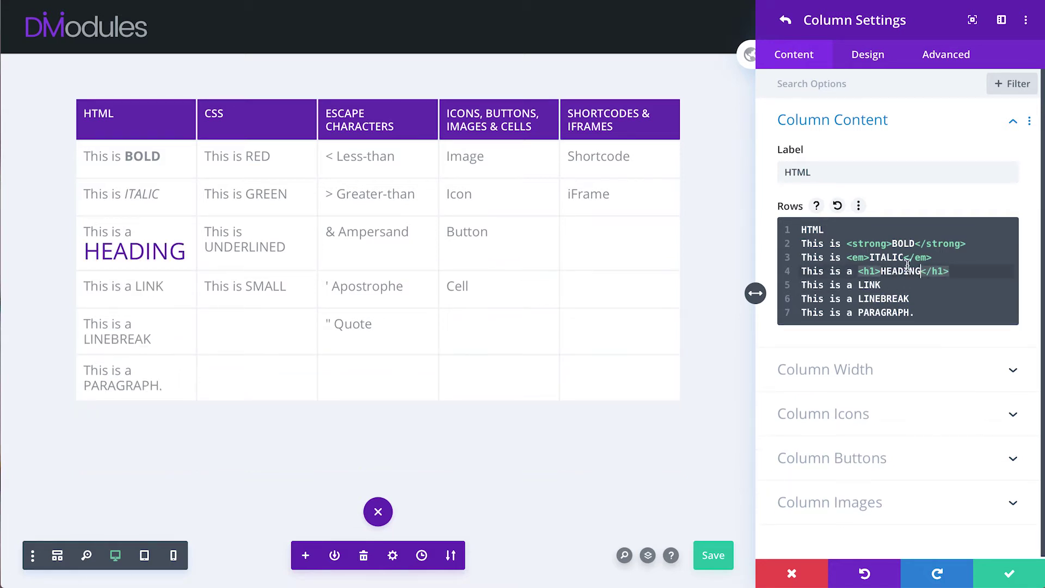
# Turn LINK into a hyperlink with <a href="#">LINK</a>
pyautogui.click(866, 285)
pyautogui.doubleClick(866, 286)
pyautogui.write('<a h')
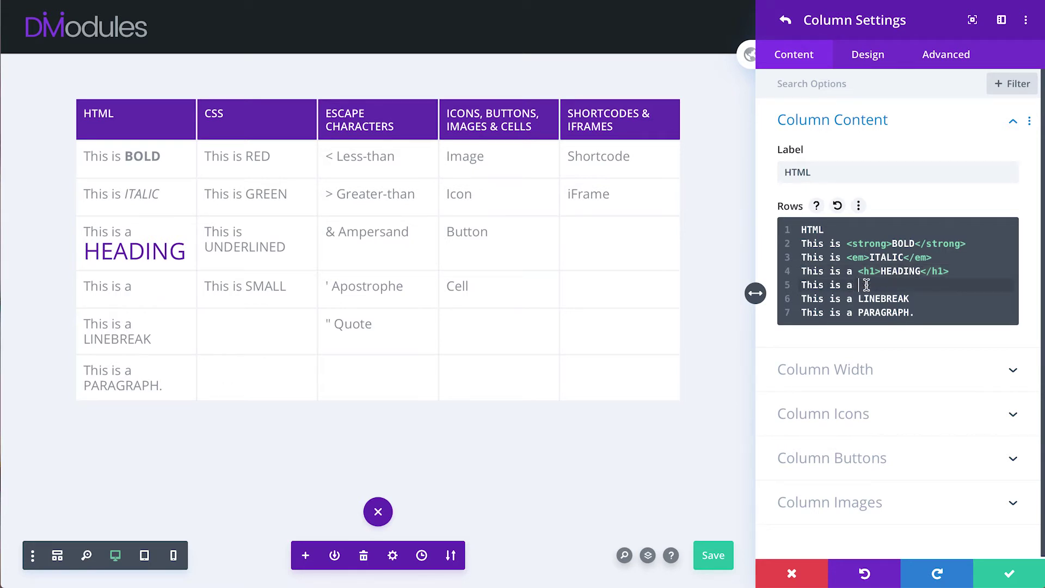
pyautogui.write('re')
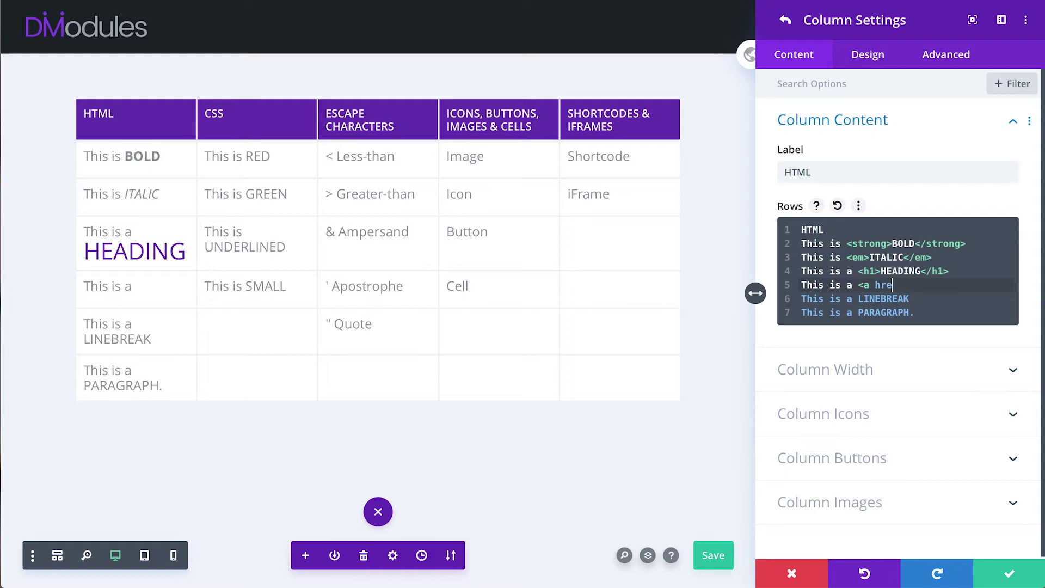
pyautogui.write('f="#">LINK</a>')
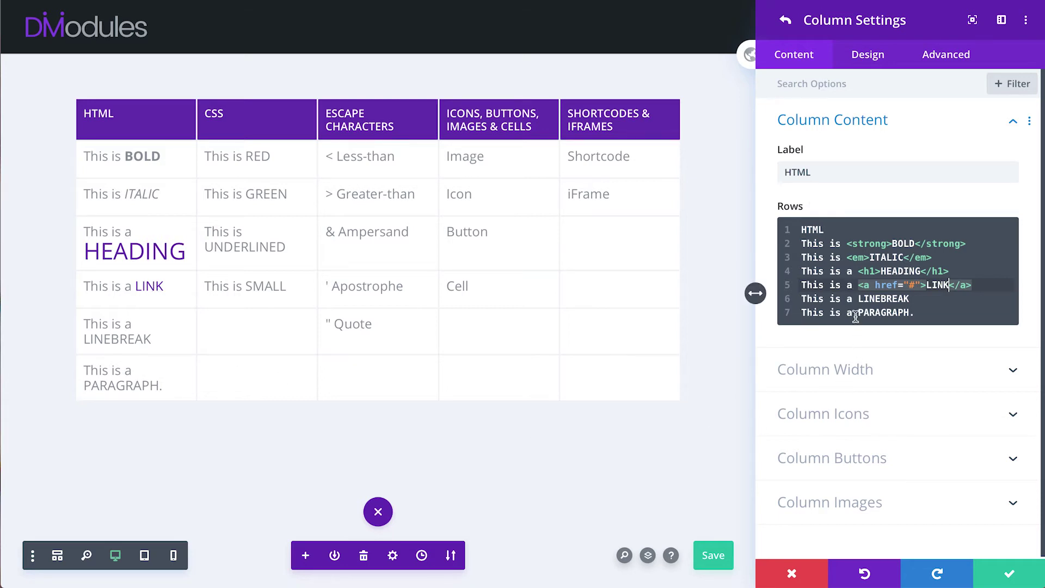
# Insert <br /> after 'This is' on the LINEBREAK row
pyautogui.click(848, 300)
pyautogui.press('BackSpace')
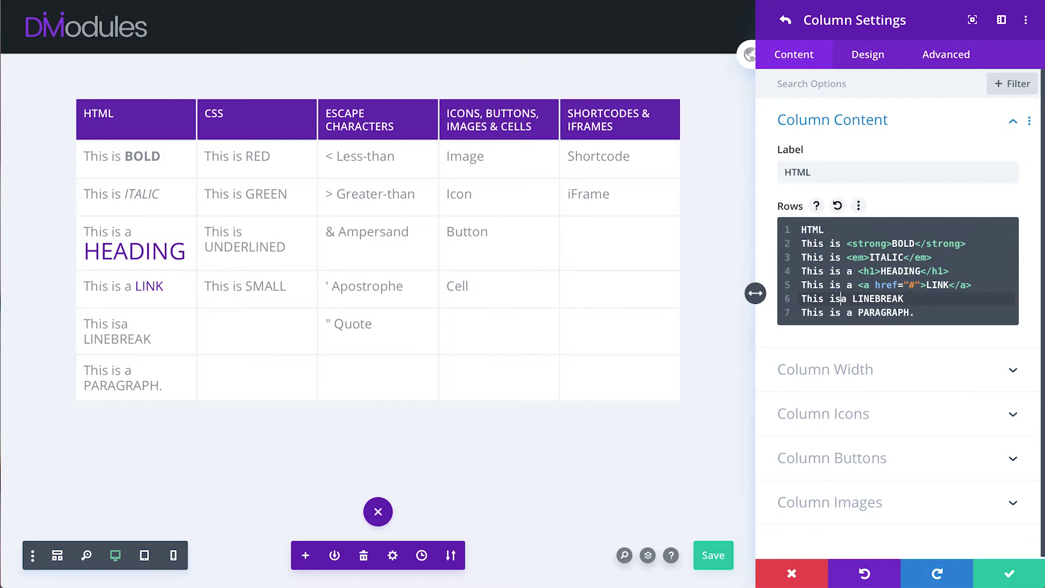
pyautogui.write('<br>')
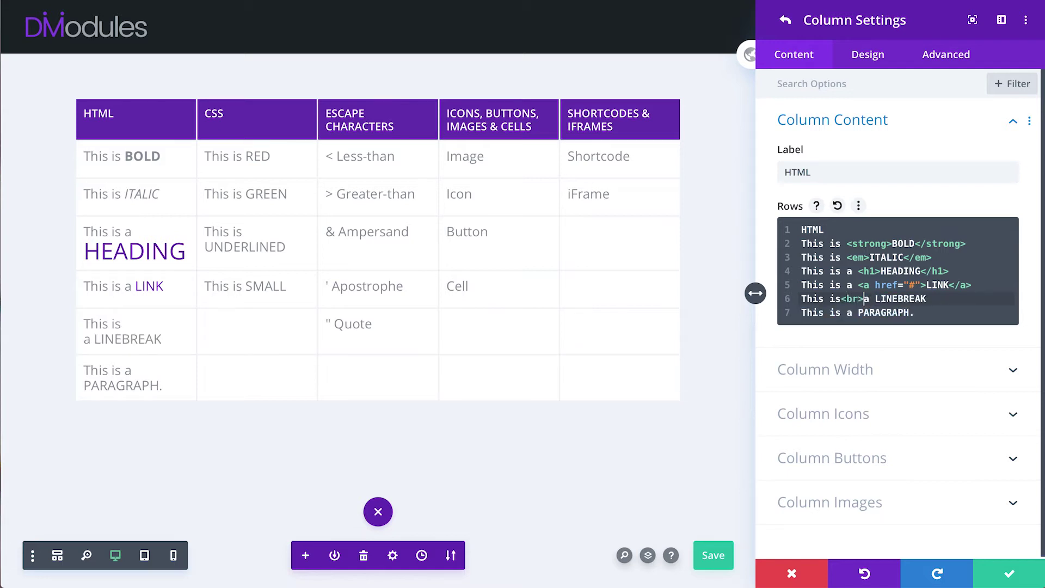
pyautogui.click(859, 299)
pyautogui.write('/')
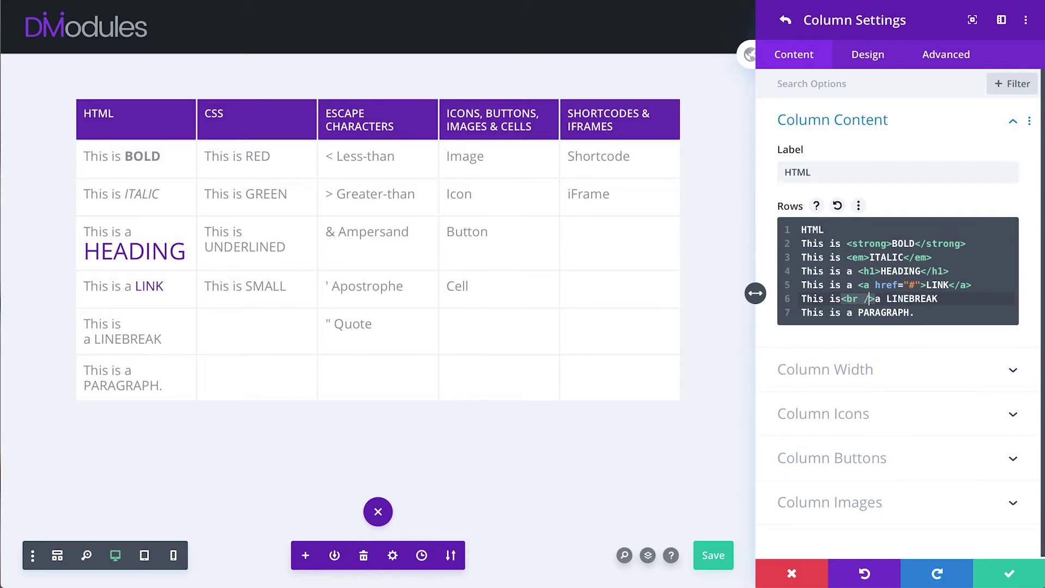
pyautogui.moveTo(920, 312); pyautogui.dragTo(795, 317)
pyautogui.hotkey('ctrl', 'c')
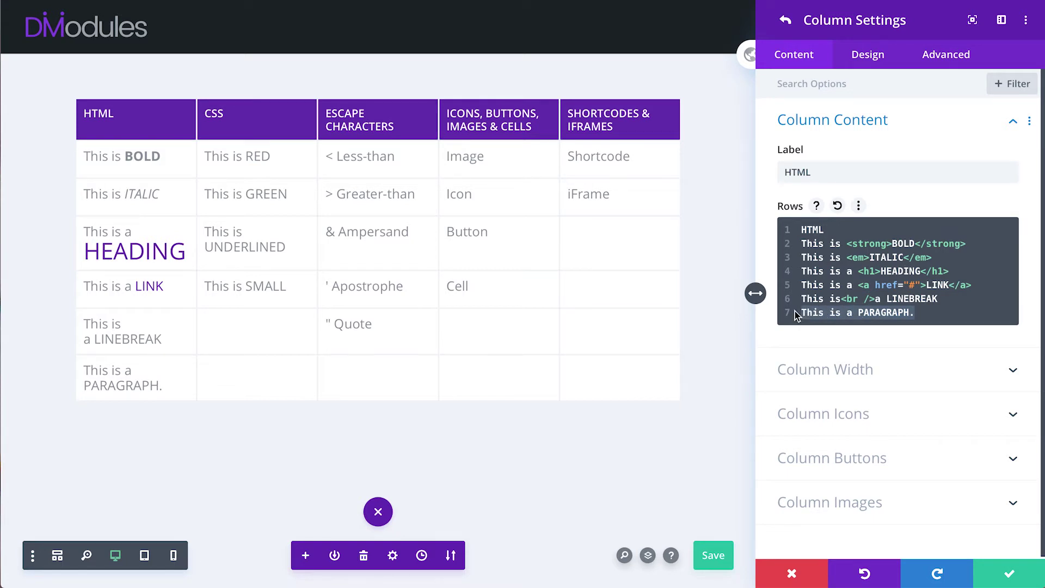
# Wrap 'This is a PARAGRAPH.' in <p></p> tags on a single line
pyautogui.press('BackSpace')
pyautogui.write('<')
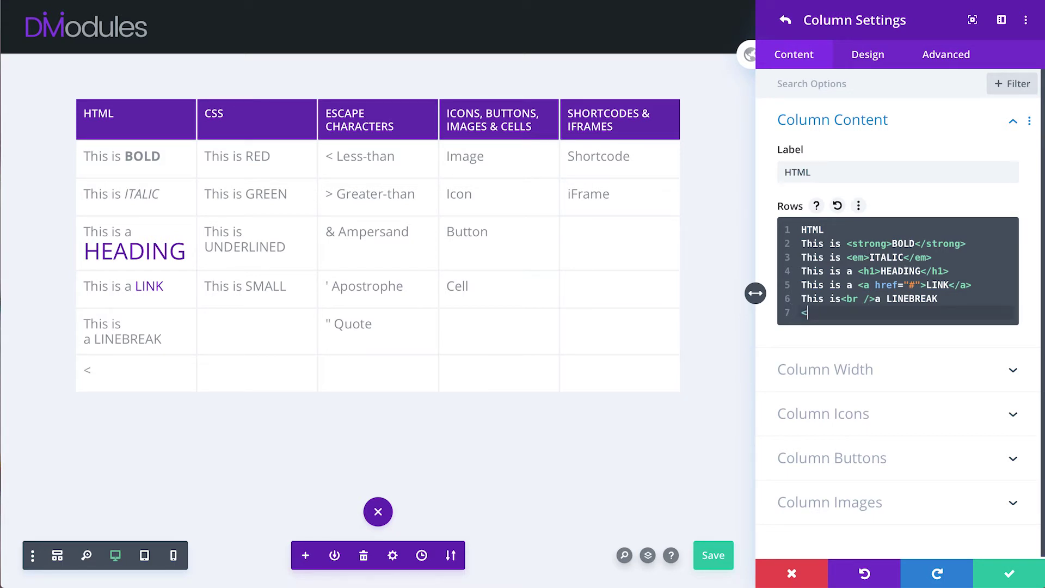
pyautogui.write('p>')
pyautogui.press('Return')
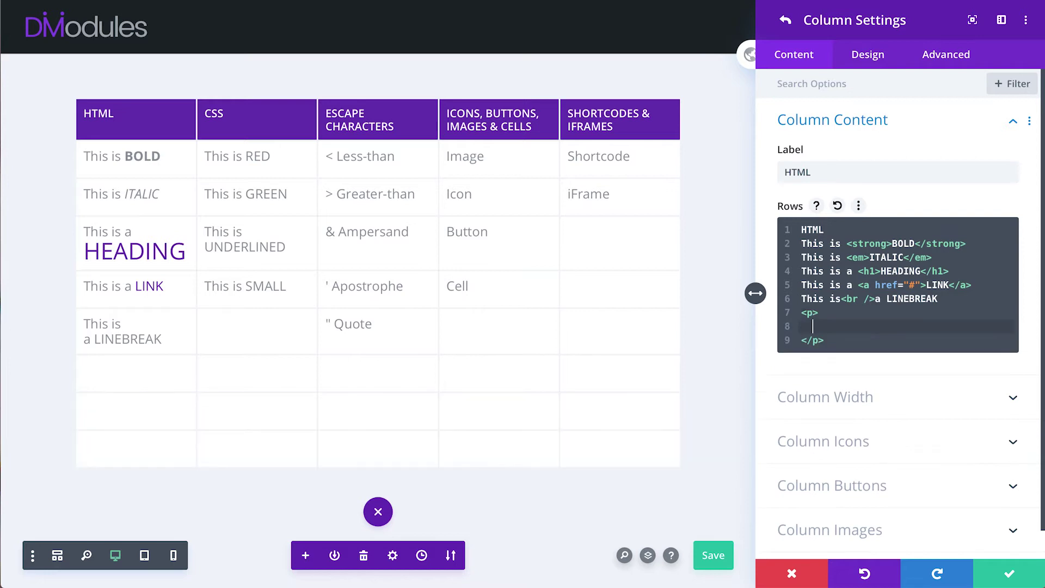
pyautogui.hotkey('ctrl', 'v')
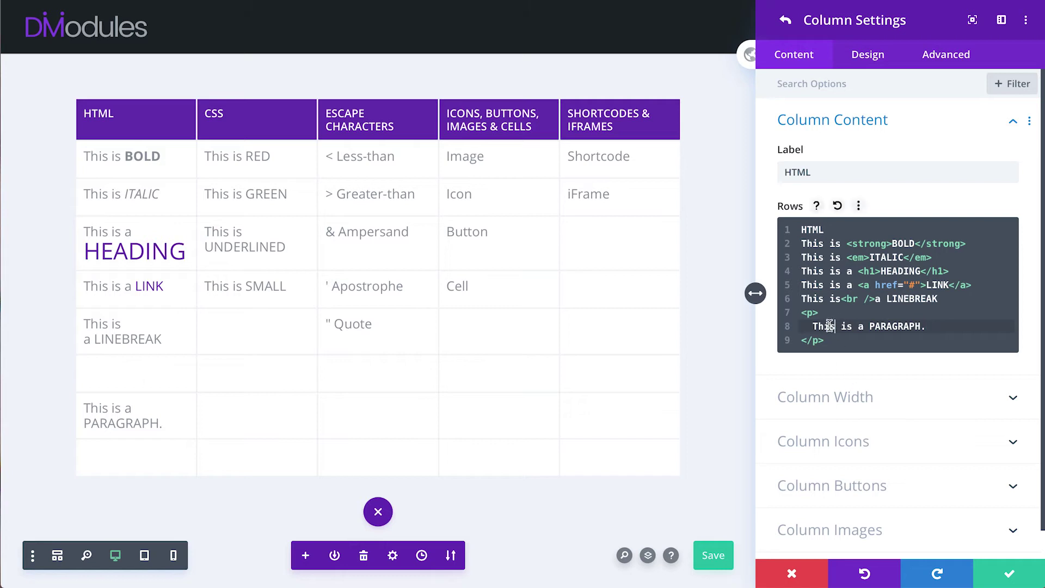
pyautogui.click(812, 326)
pyautogui.hotkey('shift', 'Home')
pyautogui.press('BackSpace')
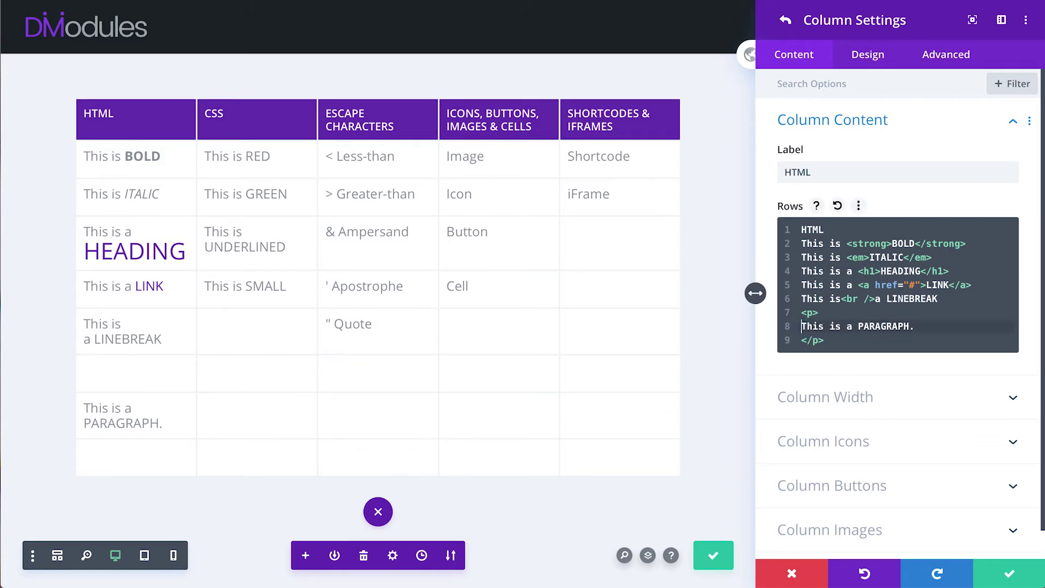
pyautogui.press('BackSpace')
pyautogui.click(801, 326)
pyautogui.press('BackSpace')
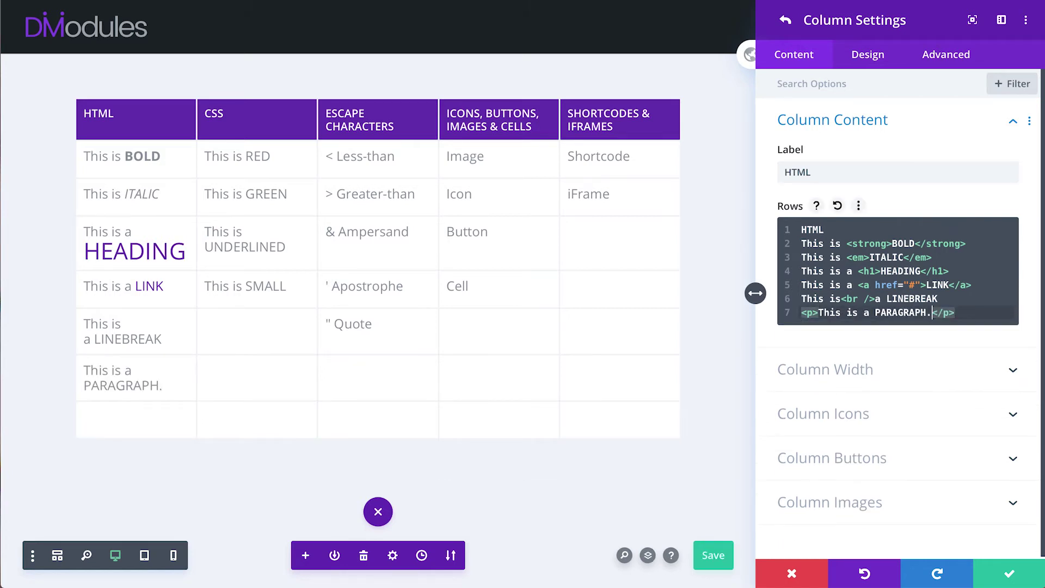
# Duplicate the <p> paragraph line once and confirm the HTML column settings
pyautogui.moveTo(885, 313); pyautogui.dragTo(786, 316)
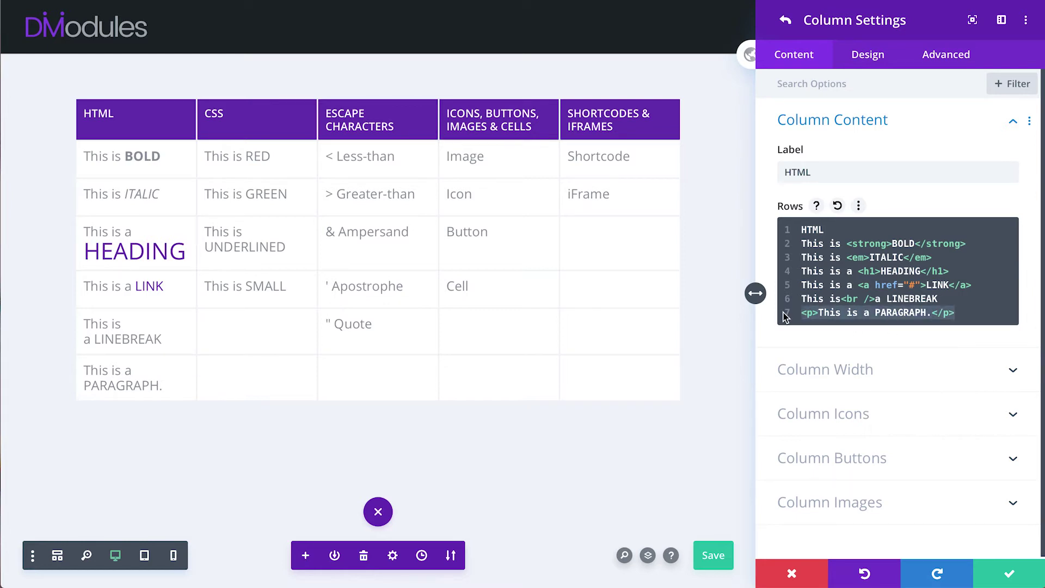
pyautogui.hotkey('ctrl', 'c')
pyautogui.press('End')
pyautogui.hotkey('ctrl', 'v')
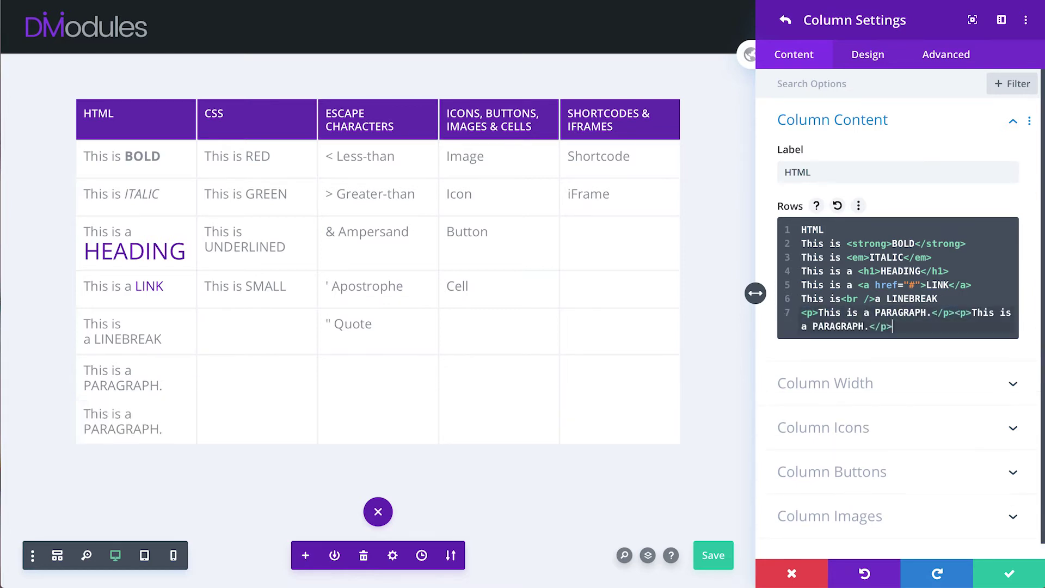
pyautogui.hotkey('ctrl', 'v')
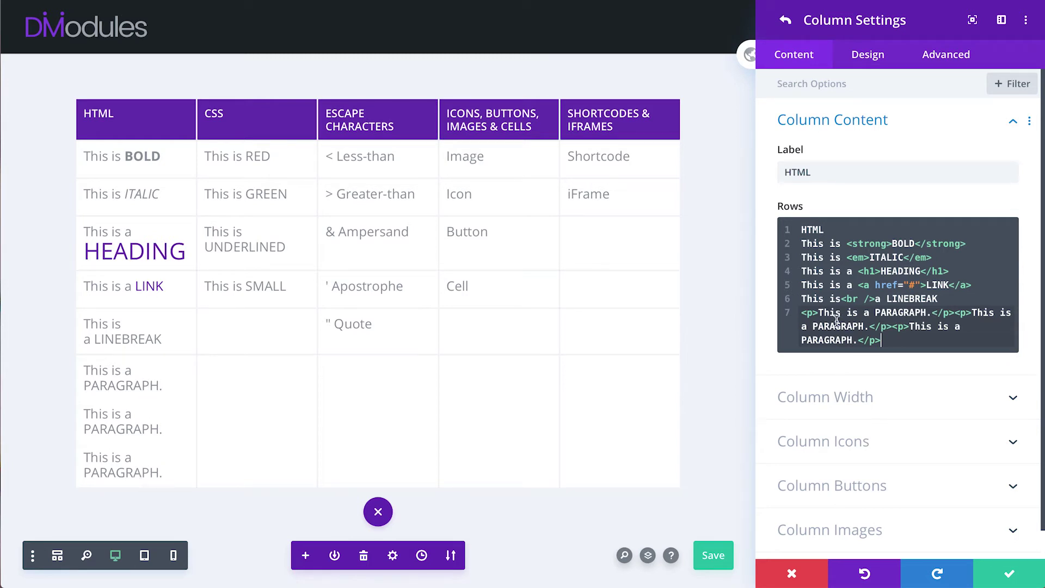
pyautogui.moveTo(921, 343); pyautogui.dragTo(892, 327)
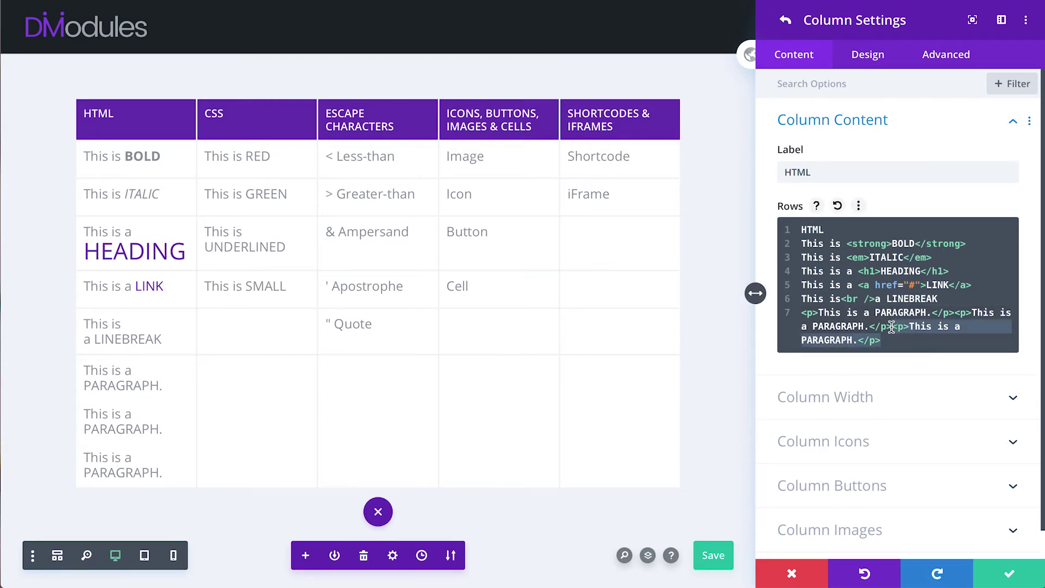
pyautogui.press('BackSpace')
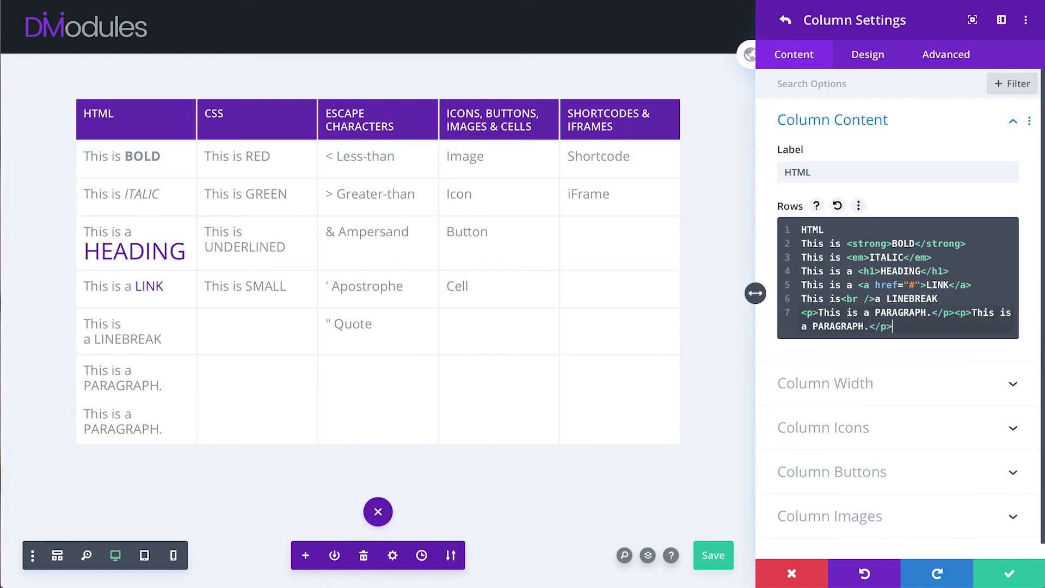
pyautogui.moveTo(913, 326); pyautogui.dragTo(799, 225)
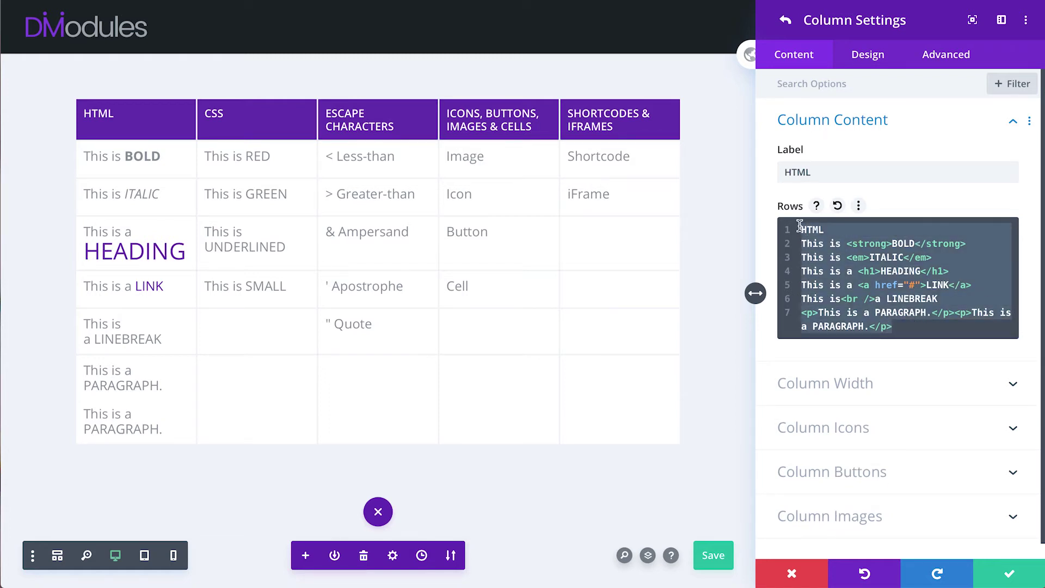
pyautogui.click(850, 257)
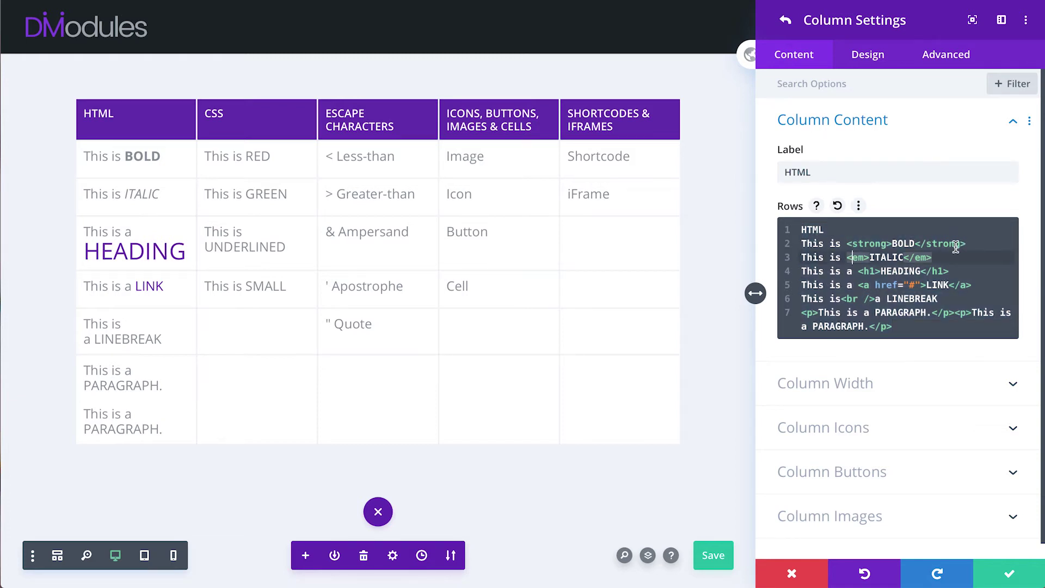
pyautogui.click(865, 231)
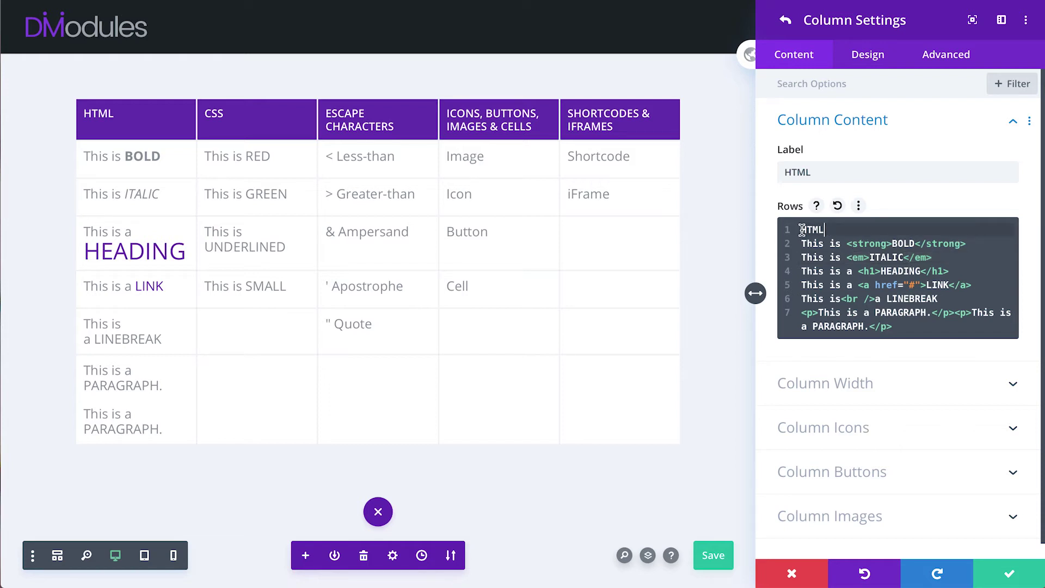
pyautogui.click(1007, 575)
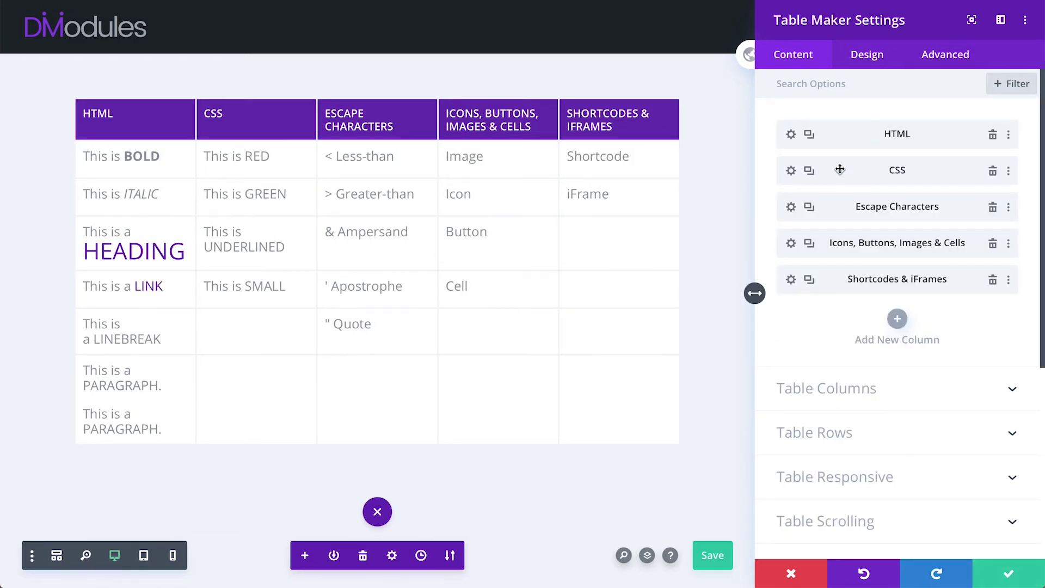
# In the CSS column, wrap RED in <span style="color:red;">
pyautogui.click(791, 171)
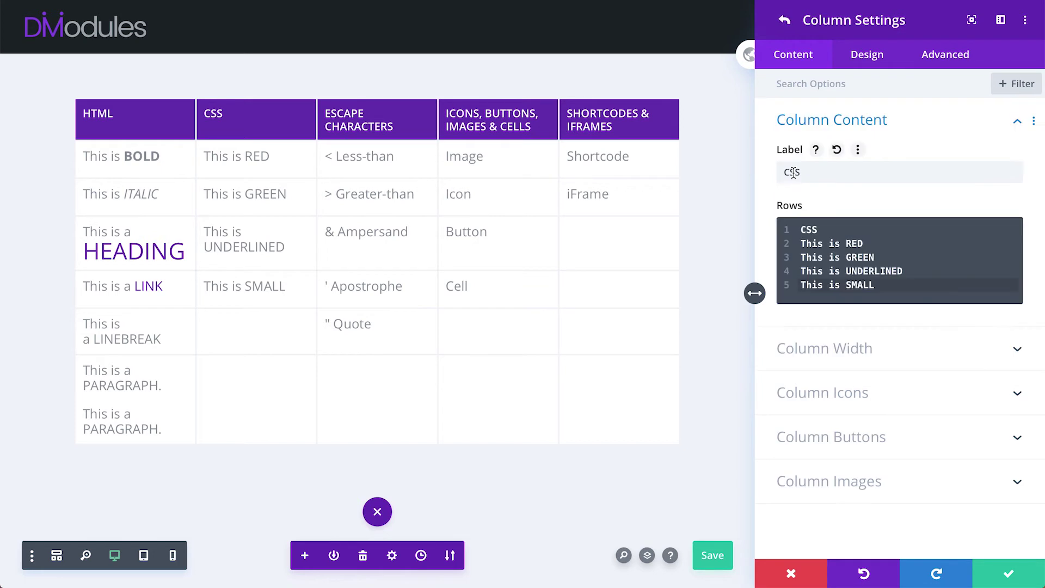
pyautogui.click(886, 285)
pyautogui.moveTo(885, 285); pyautogui.dragTo(792, 228)
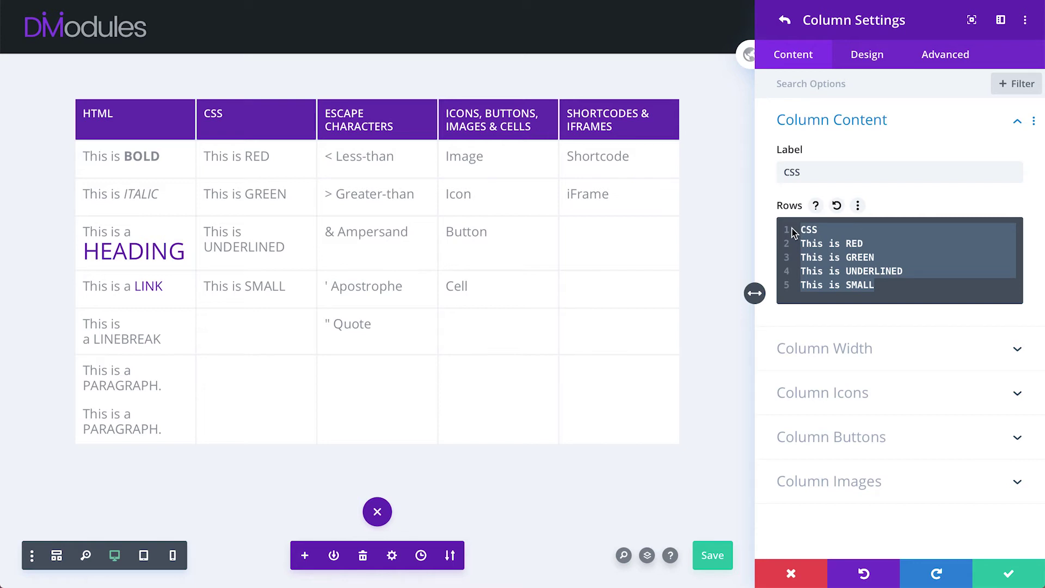
pyautogui.click(858, 257)
pyautogui.doubleClick(856, 242)
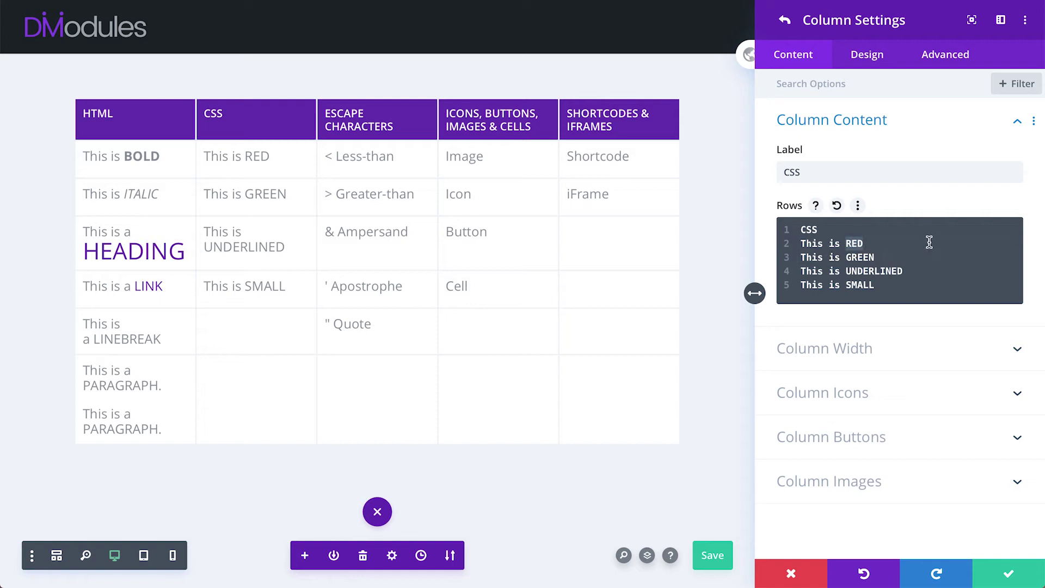
pyautogui.press('BackSpace')
pyautogui.write('<span>RED')
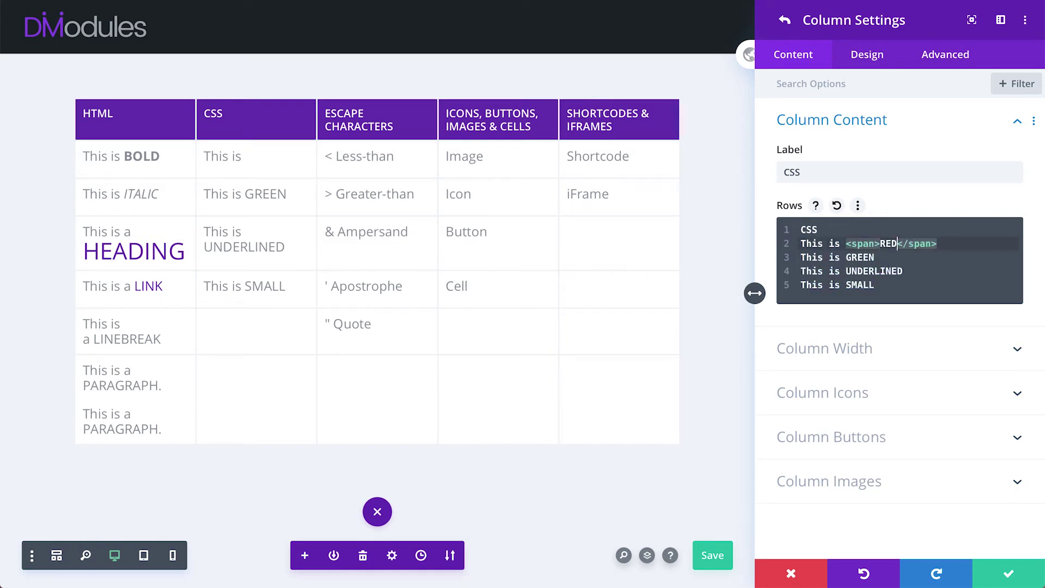
pyautogui.click(874, 243)
pyautogui.write('style=')
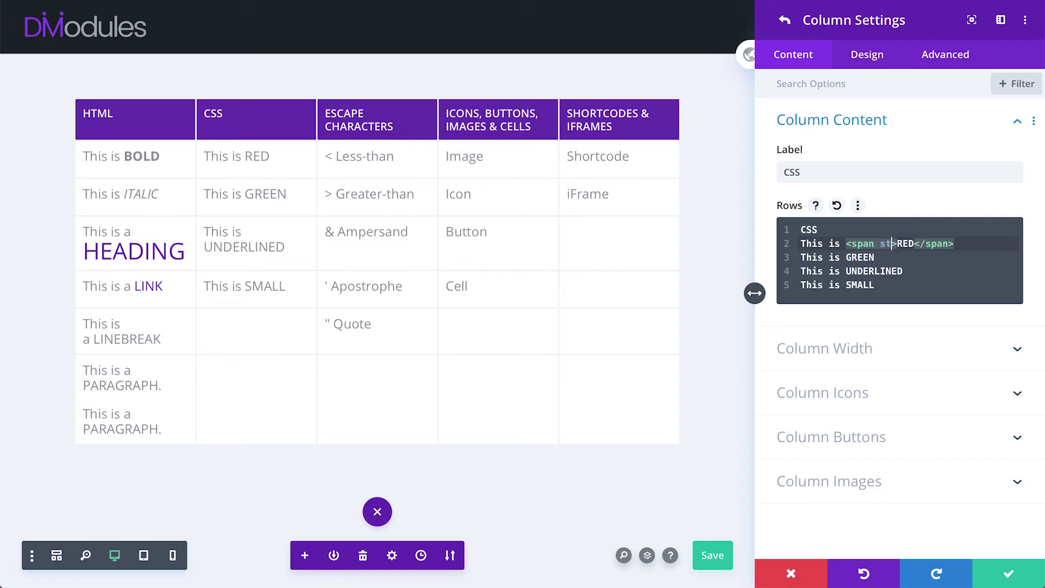
pyautogui.write('"')
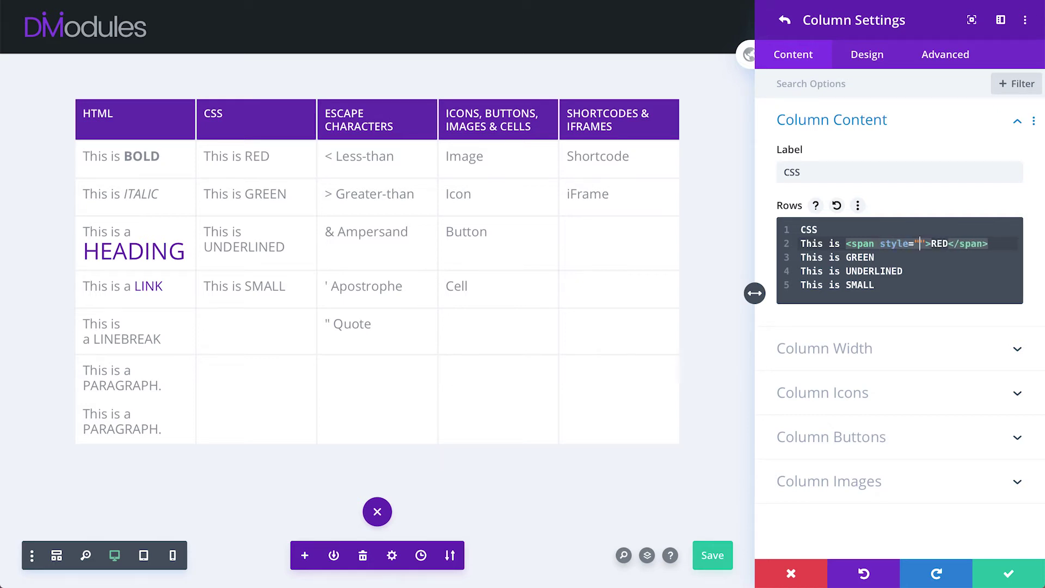
pyautogui.write('color:')
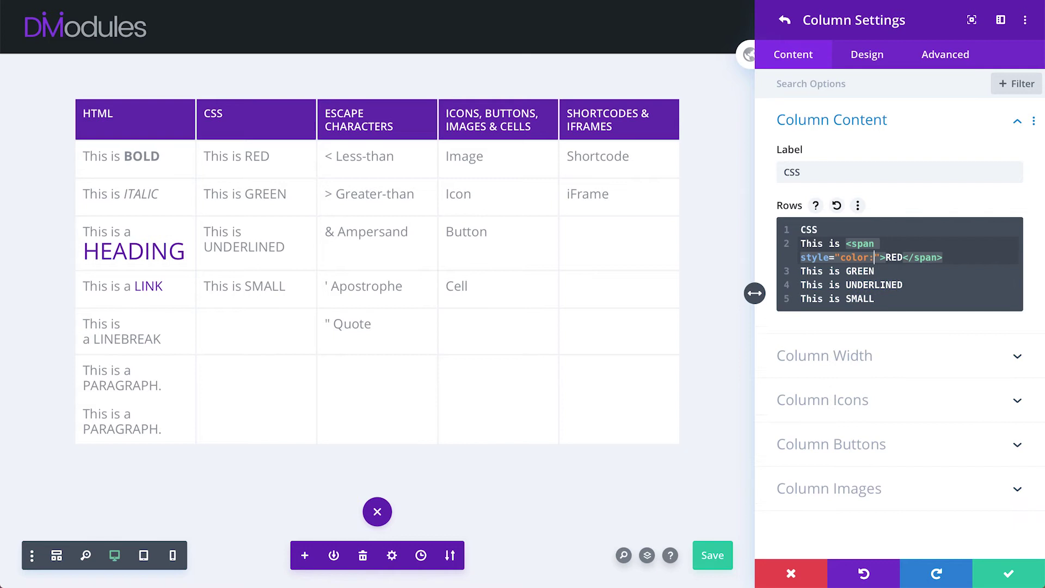
pyautogui.write('red;')
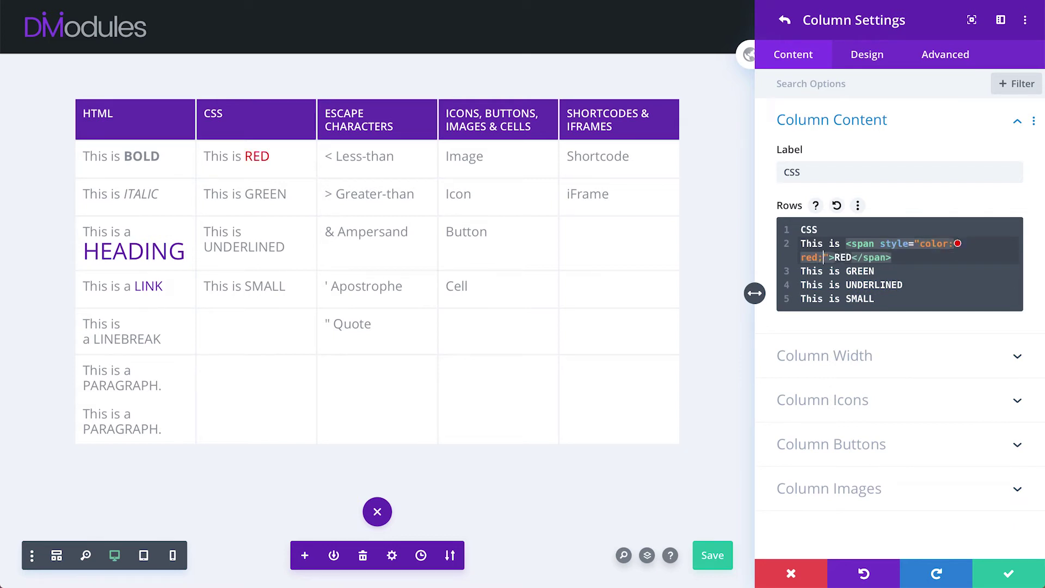
# Wrap GREEN in <span style="color:#00ff00;">
pyautogui.doubleClick(859, 271)
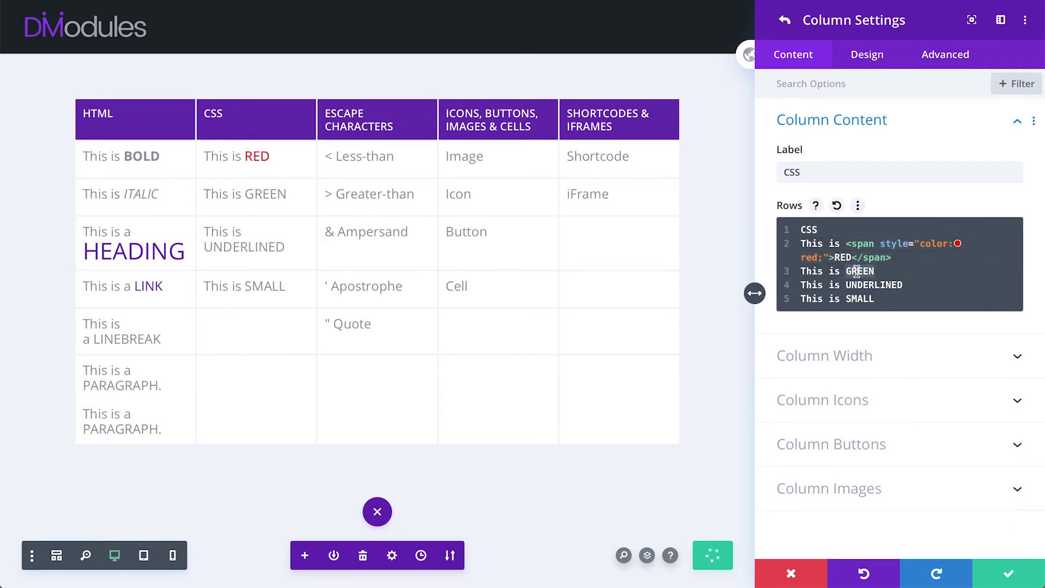
pyautogui.press('BackSpace')
pyautogui.write('<span')
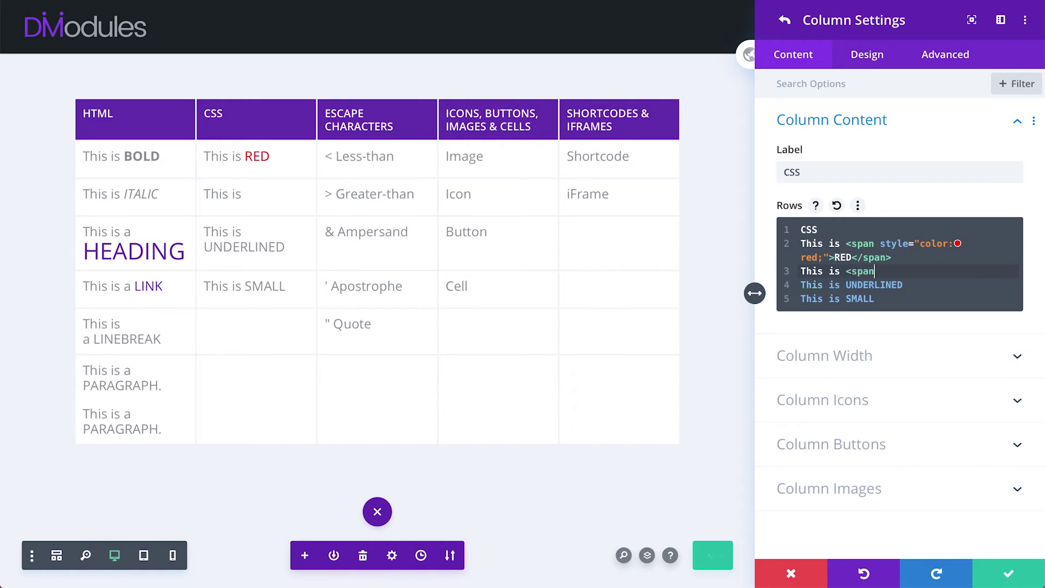
pyautogui.write('>GREEN')
pyautogui.press('Left')
pyautogui.press('Left')
pyautogui.press('Left')
pyautogui.press('Left')
pyautogui.press('Left')
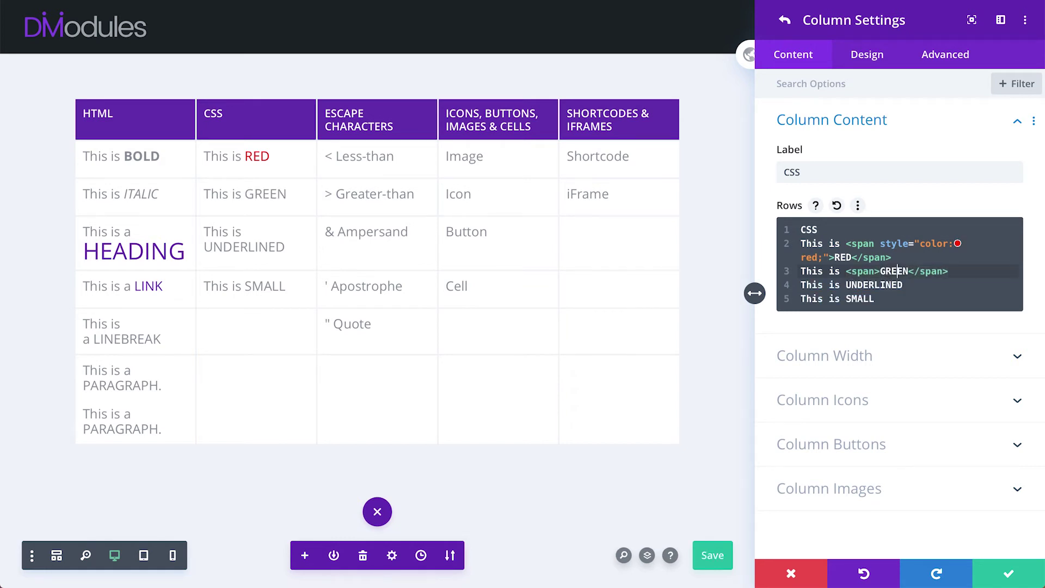
pyautogui.click(868, 271)
pyautogui.write('style="')
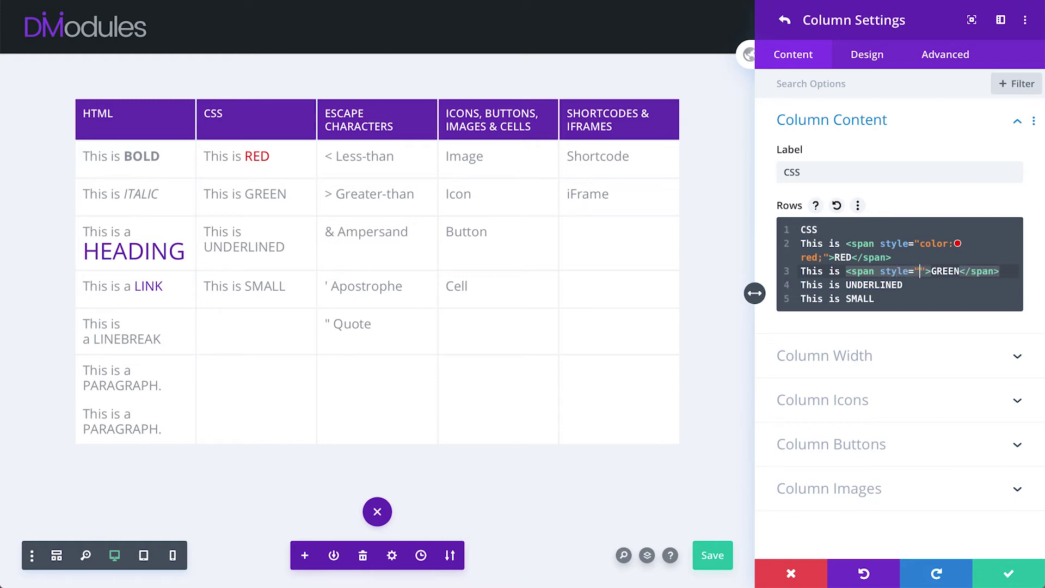
pyautogui.write('color:')
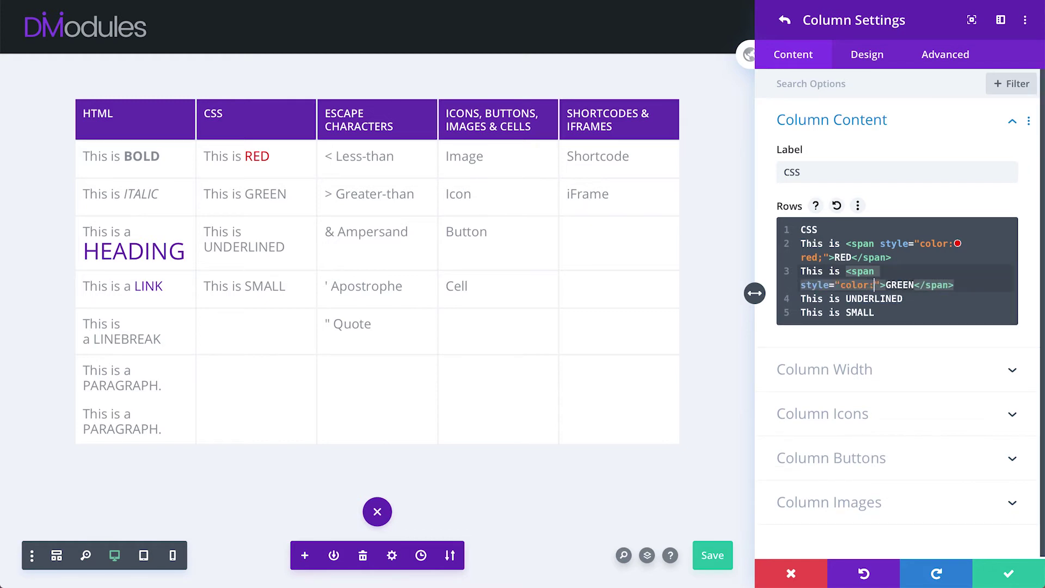
pyautogui.write('#00f')
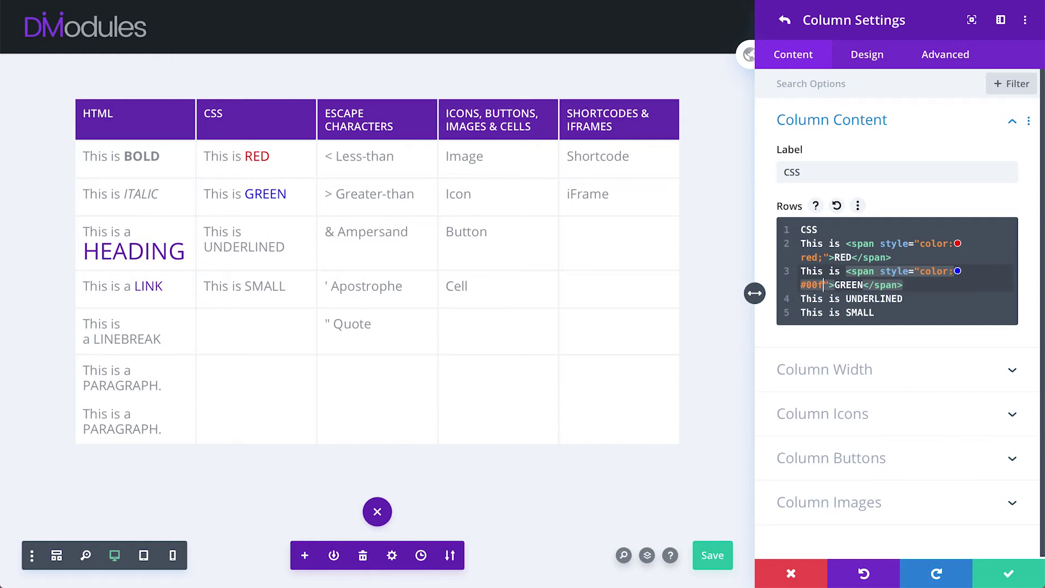
pyautogui.write('f00;')
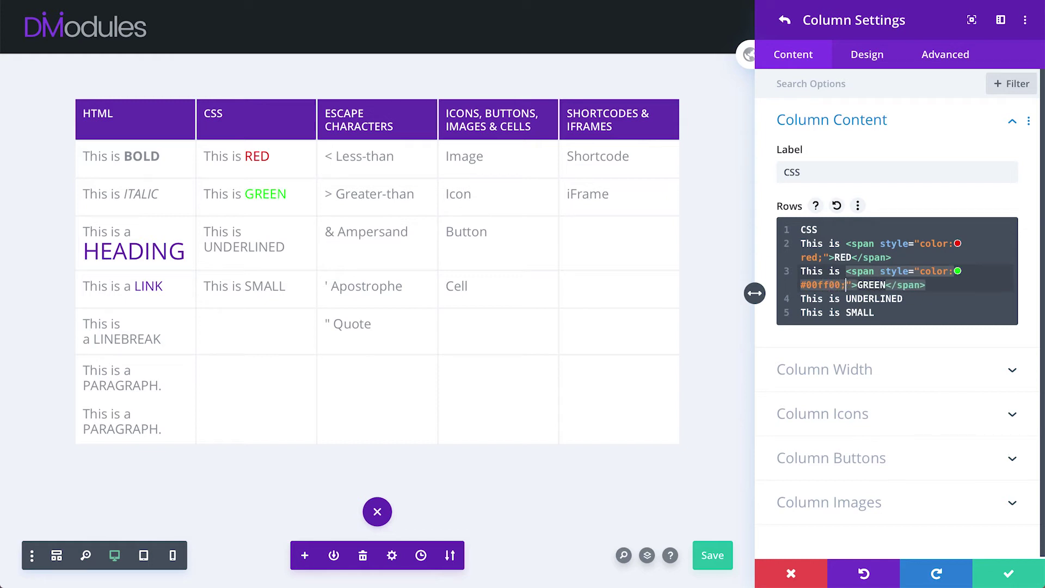
# Wrap UNDERLINED in <span style="text-decoration:underline;"> on line 4
pyautogui.doubleClick(873, 298)
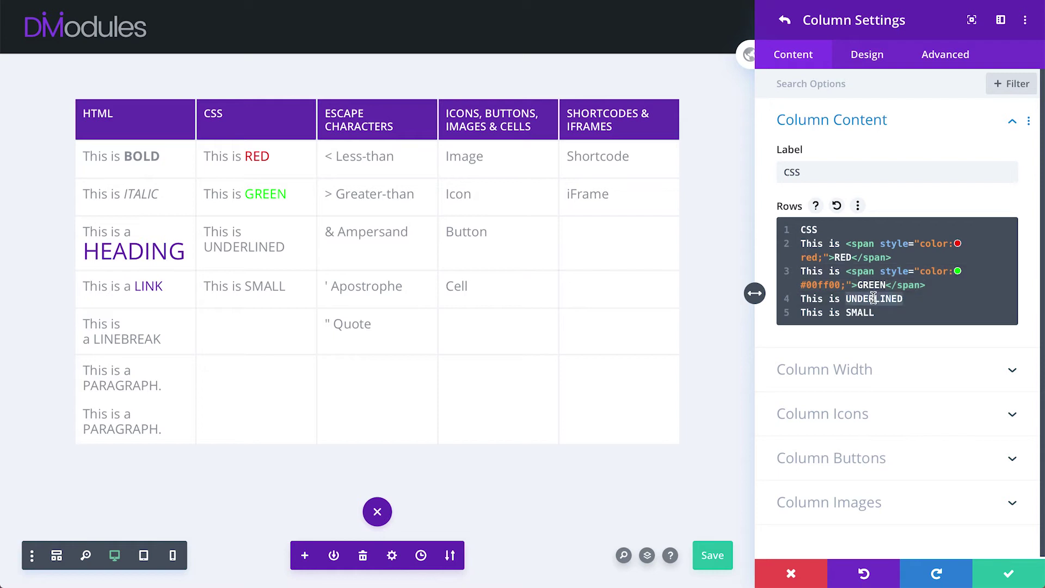
pyautogui.press('BackSpace')
pyautogui.write('<span')
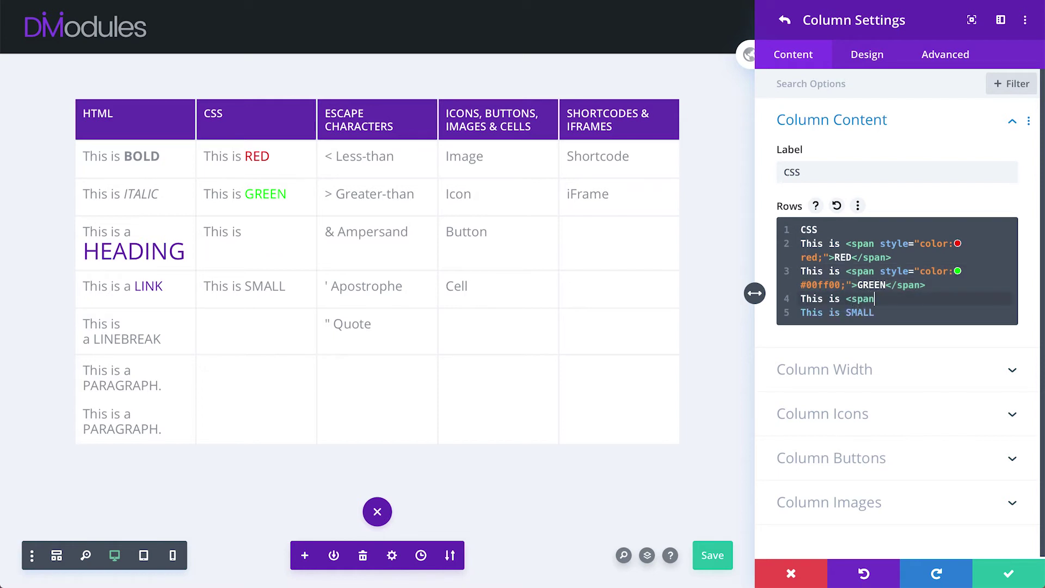
pyautogui.write('>UNDERLINED</span>')
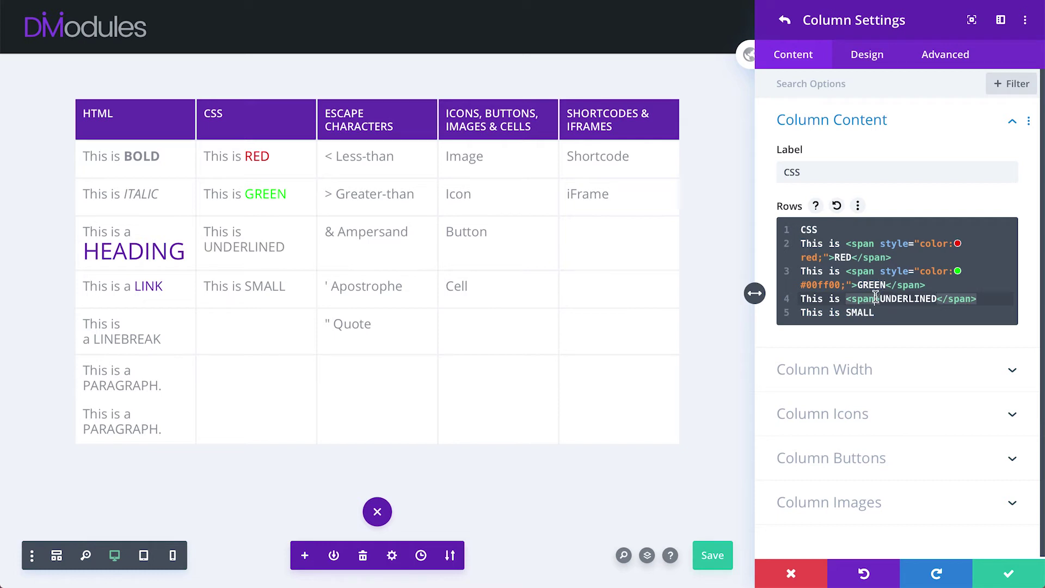
pyautogui.click(876, 299)
pyautogui.write('style=')
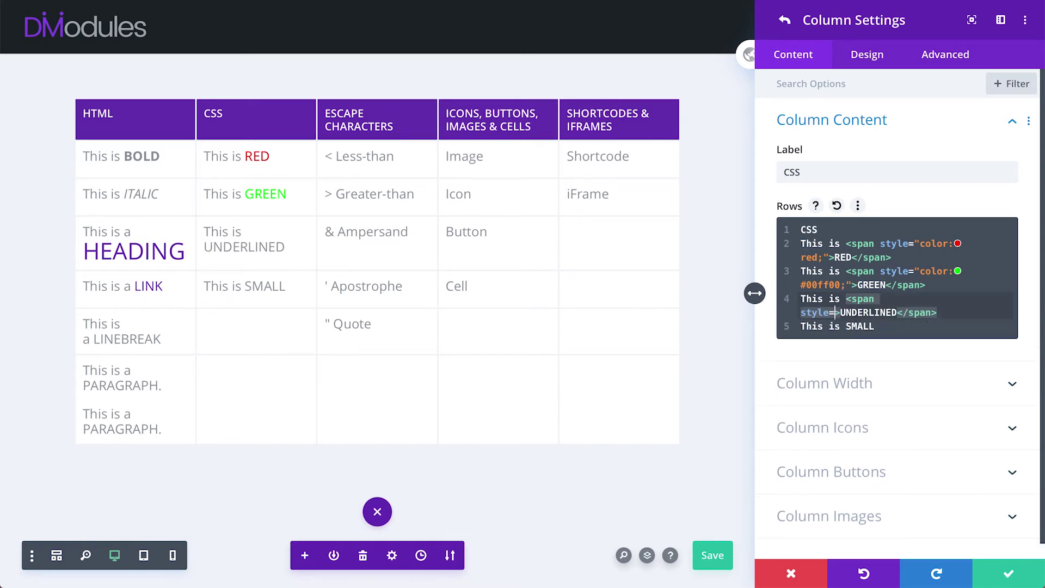
pyautogui.write('"')
pyautogui.write('text-de')
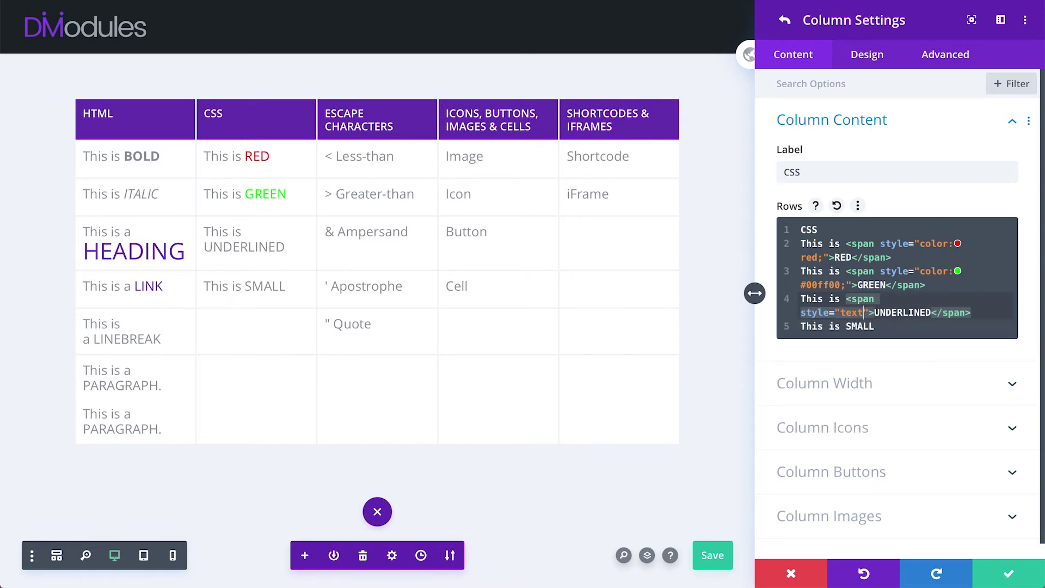
pyautogui.write('coration')
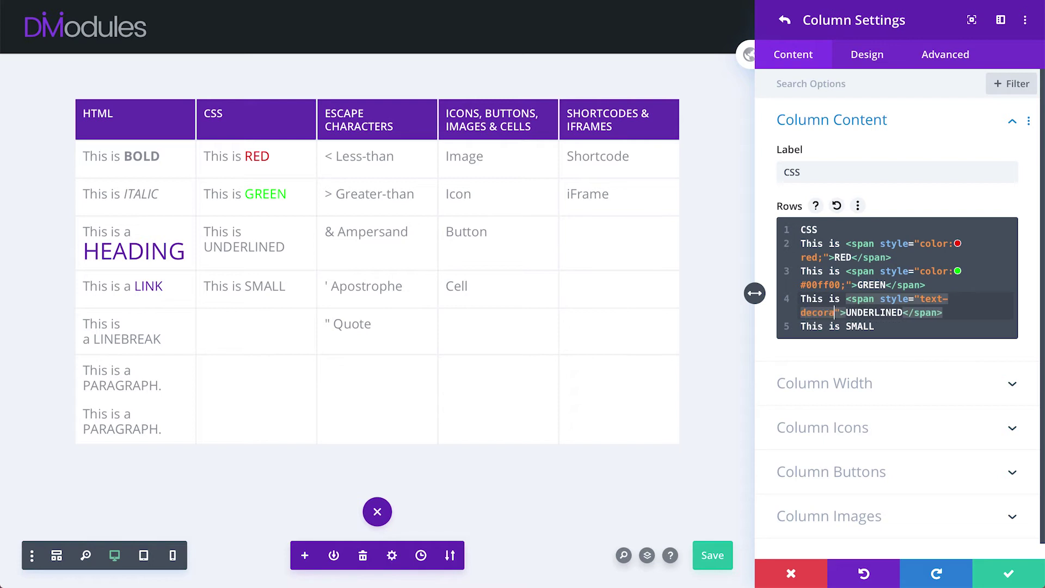
pyautogui.write(':')
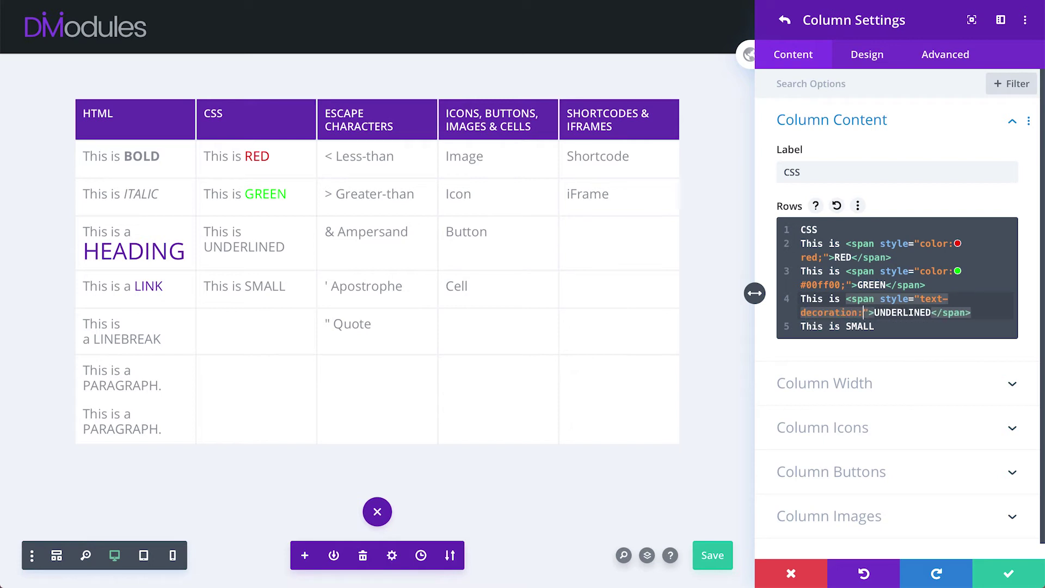
pyautogui.write('underline')
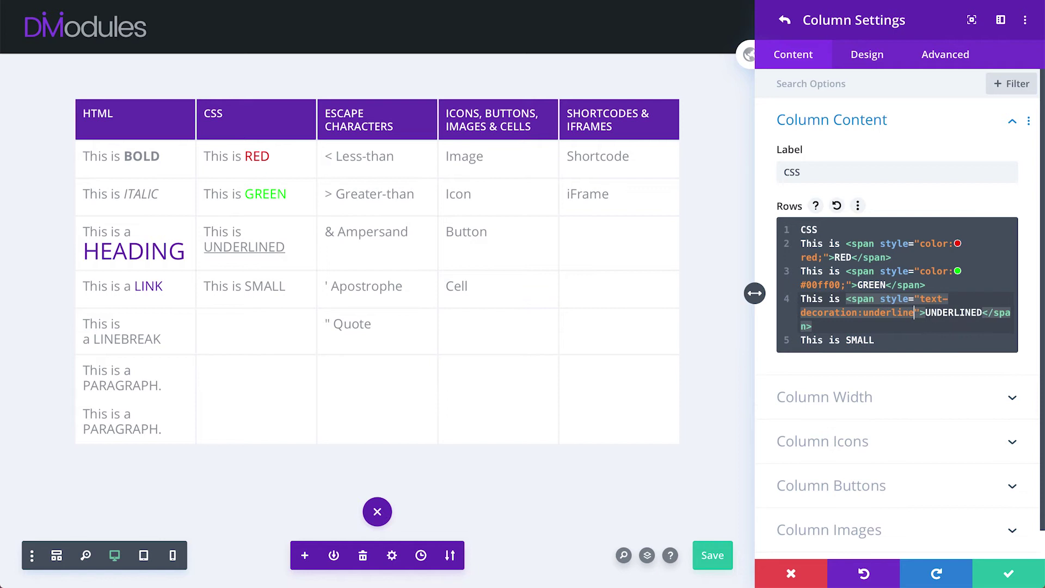
pyautogui.write(';')
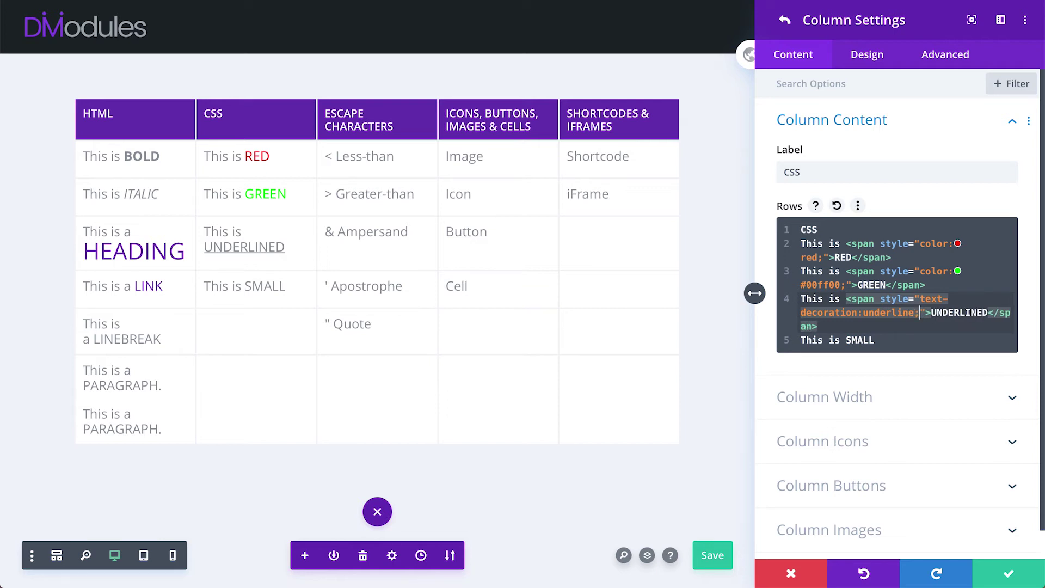
# Wrap SMALL in <b style="font-size:50%;"> tags on line 5
pyautogui.doubleClick(860, 339)
pyautogui.hotkey('ctrl', 'c')
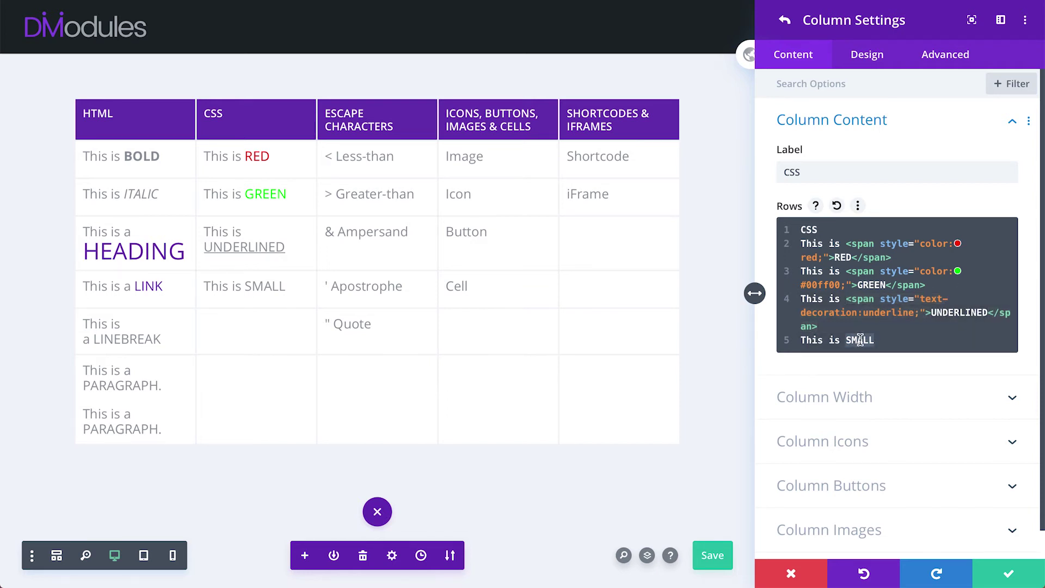
pyautogui.press('BackSpace')
pyautogui.write('<')
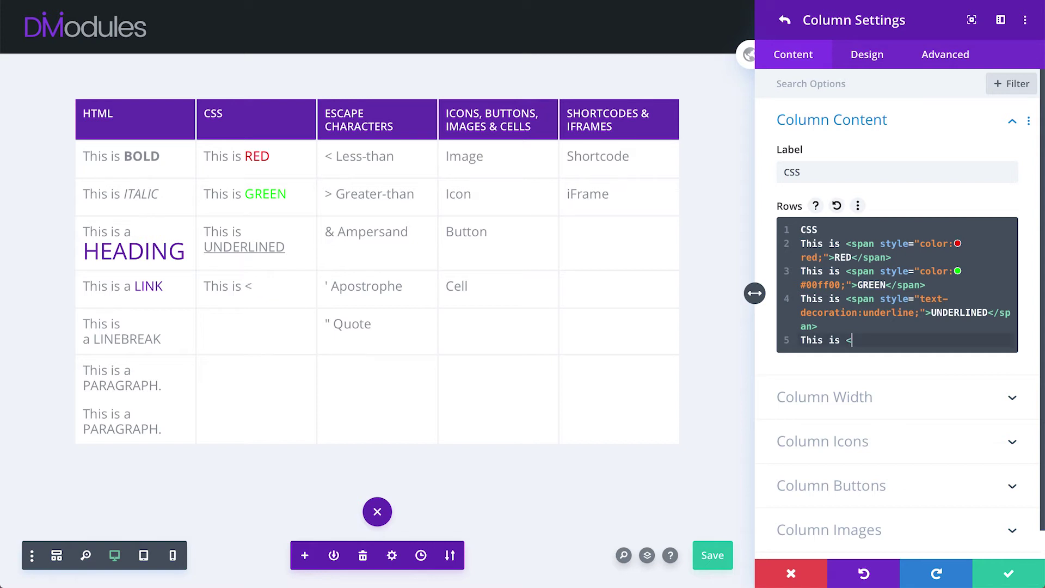
pyautogui.write('b></b>')
pyautogui.hotkey('ctrl', 'v')
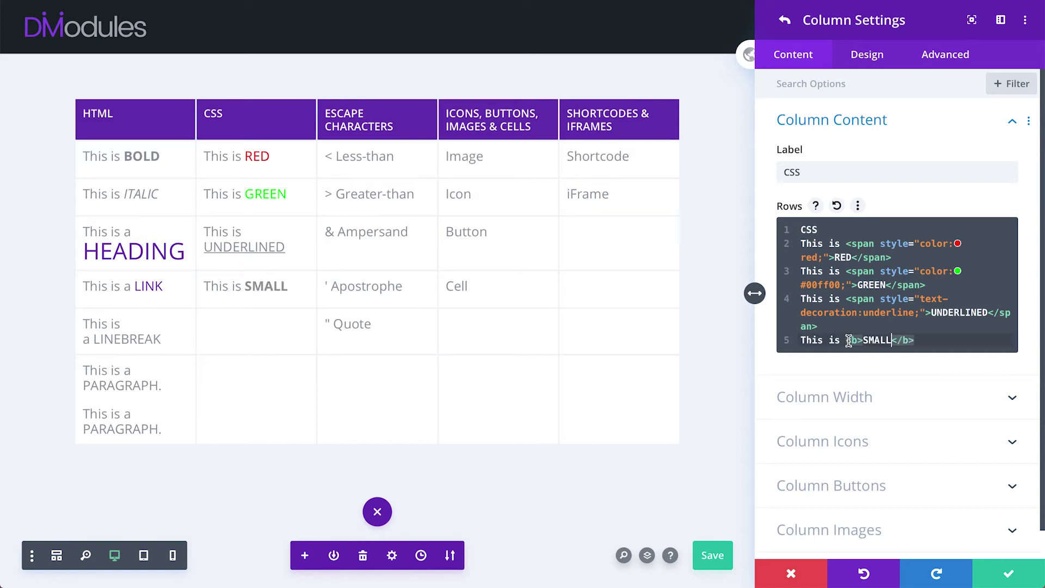
pyautogui.press('Left')
pyautogui.press('Left')
pyautogui.press('Left')
pyautogui.press('Left')
pyautogui.press('Left')
pyautogui.press('Left')
pyautogui.write('st')
pyautogui.write('yle=')
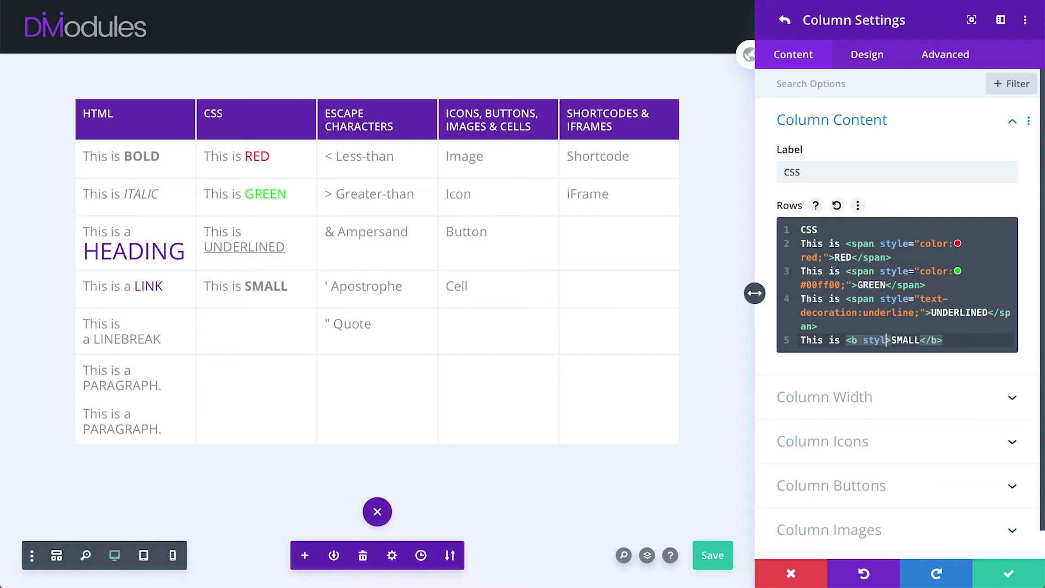
pyautogui.write('"font-s')
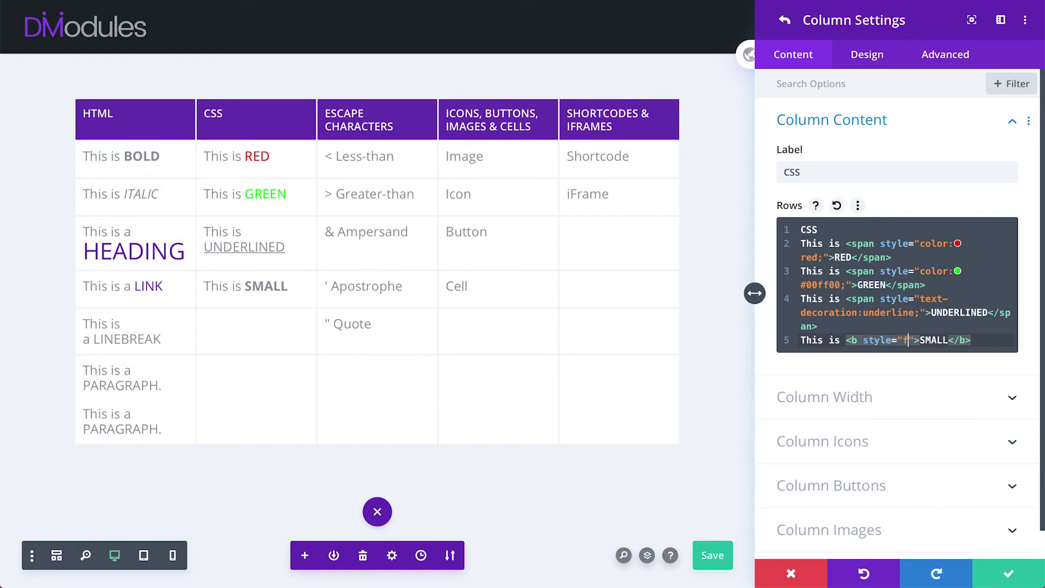
pyautogui.write('ize:50')
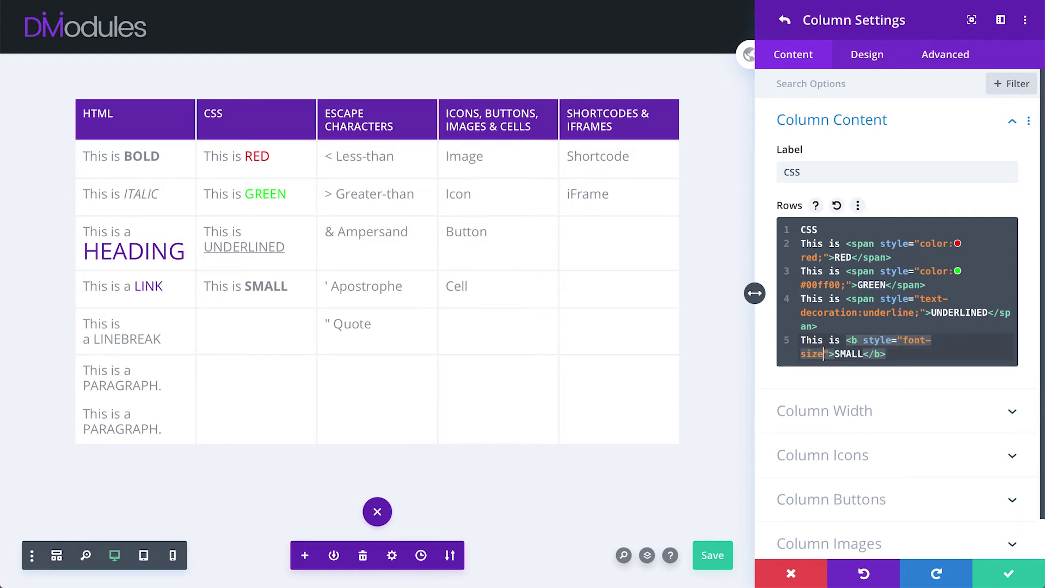
pyautogui.write('%')
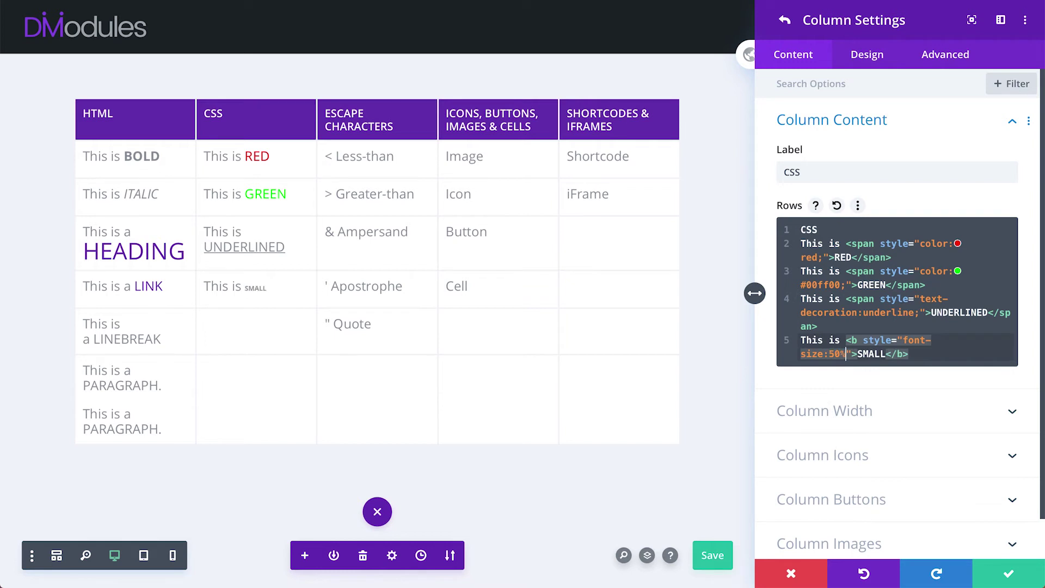
pyautogui.write(';')
# Confirm the CSS column and review the Less-than, Greater-than, Ampersand and Apostrophe rows of Escape Characters
pyautogui.click(1009, 573)
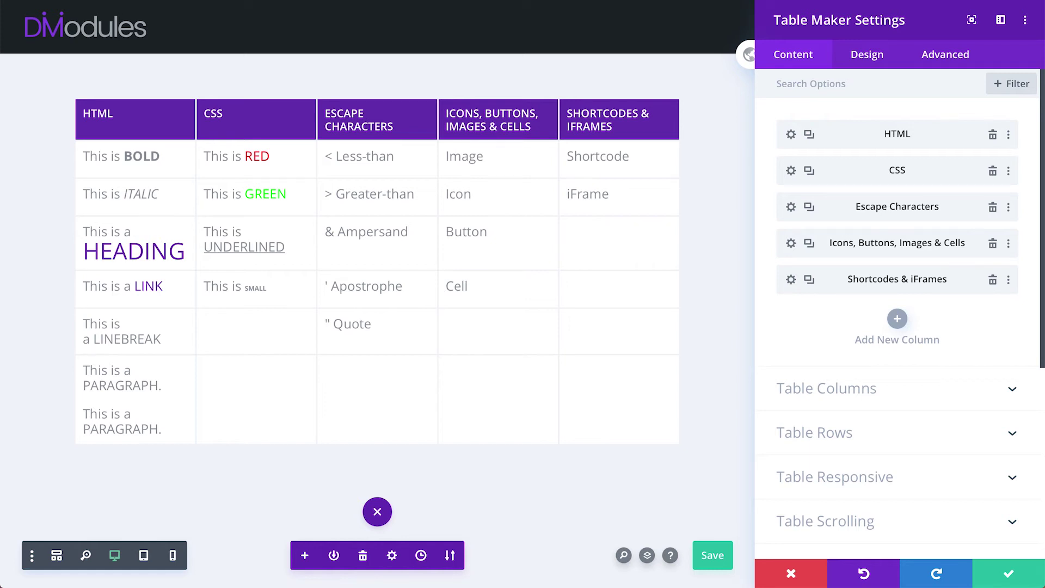
pyautogui.click(790, 208)
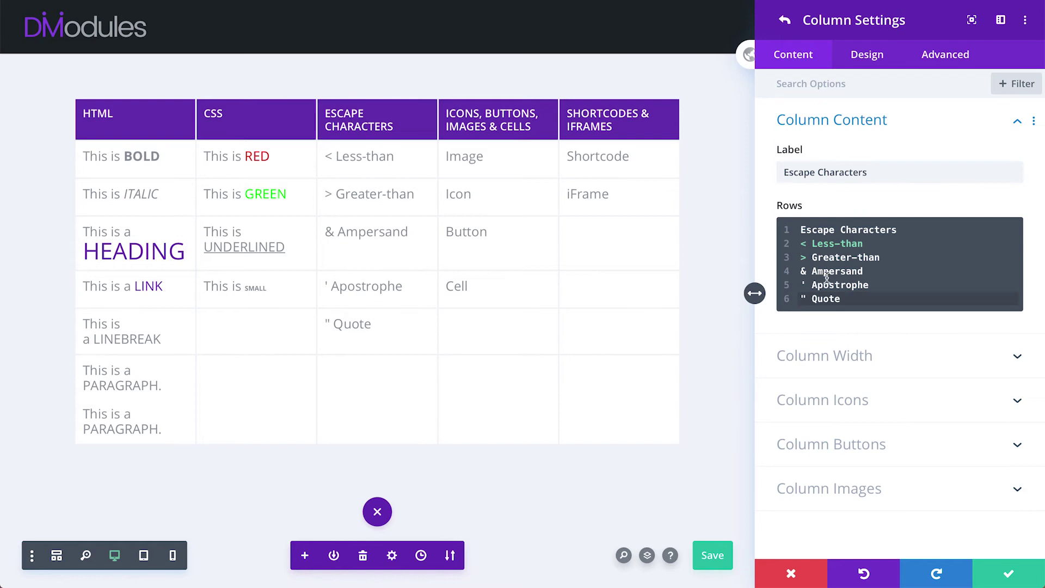
pyautogui.moveTo(851, 302); pyautogui.dragTo(802, 231)
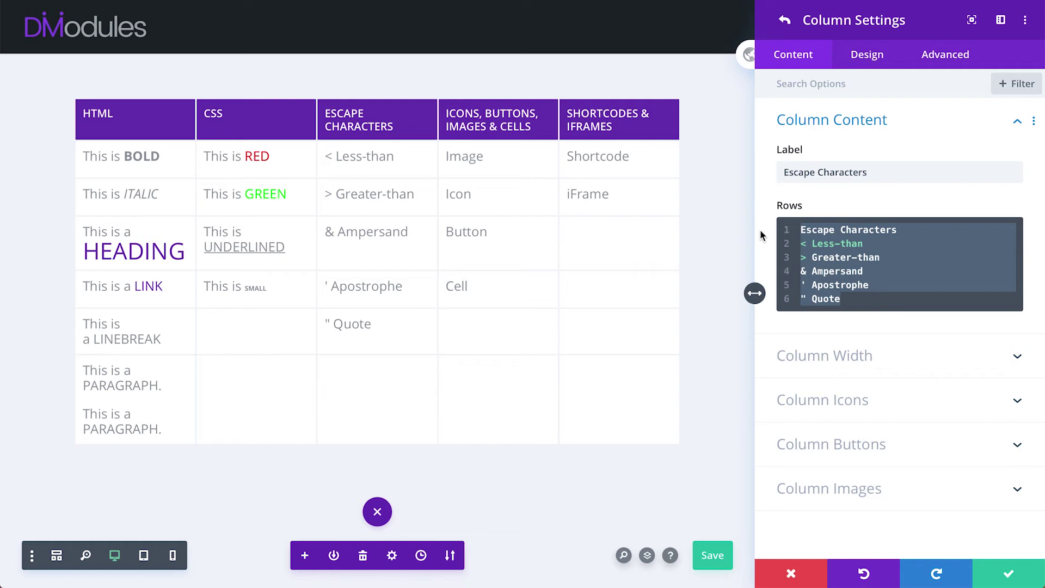
pyautogui.click(847, 247)
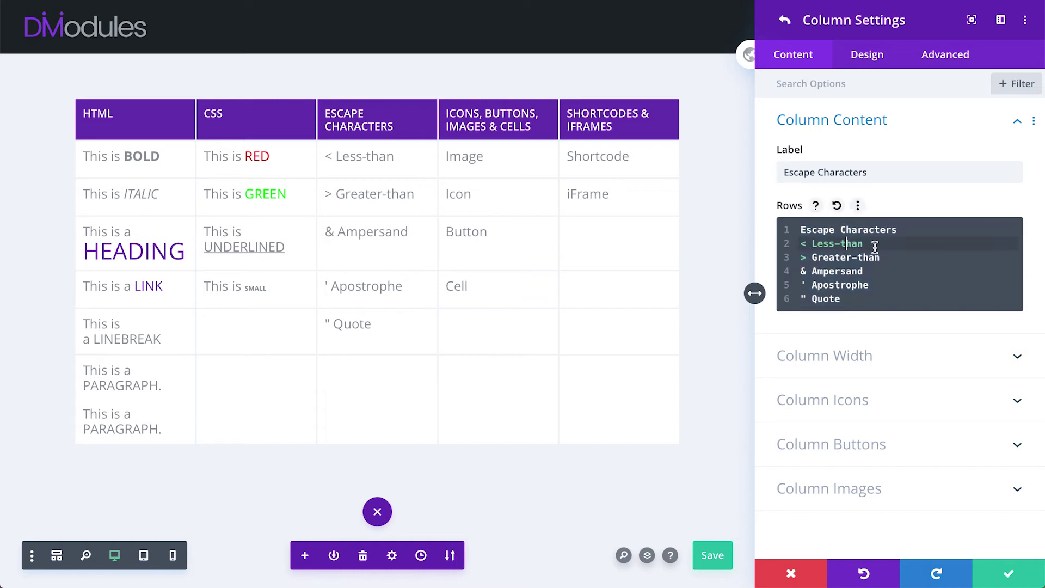
pyautogui.moveTo(872, 246); pyautogui.dragTo(800, 251)
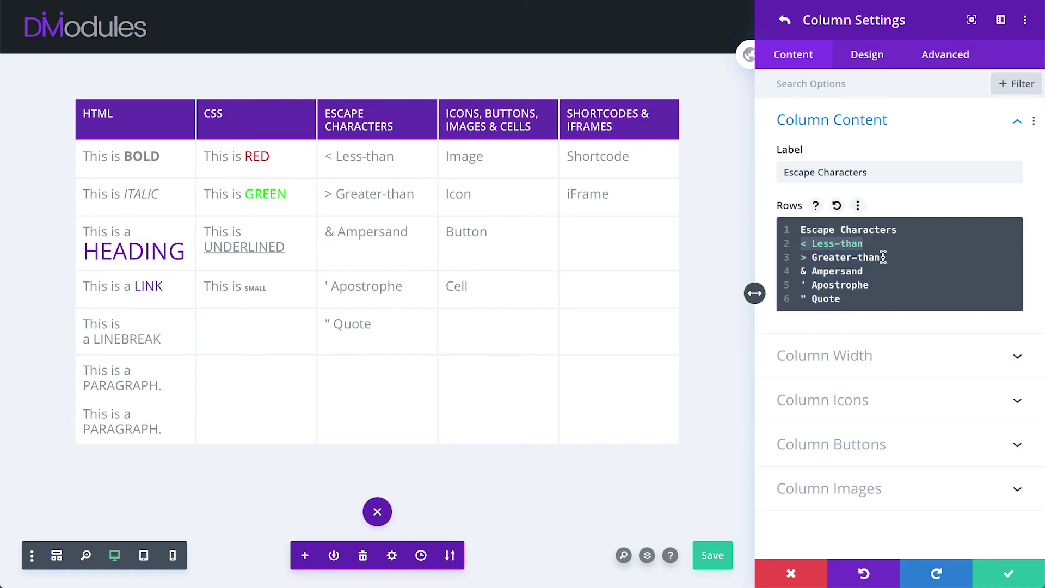
pyautogui.moveTo(881, 257); pyautogui.dragTo(809, 258)
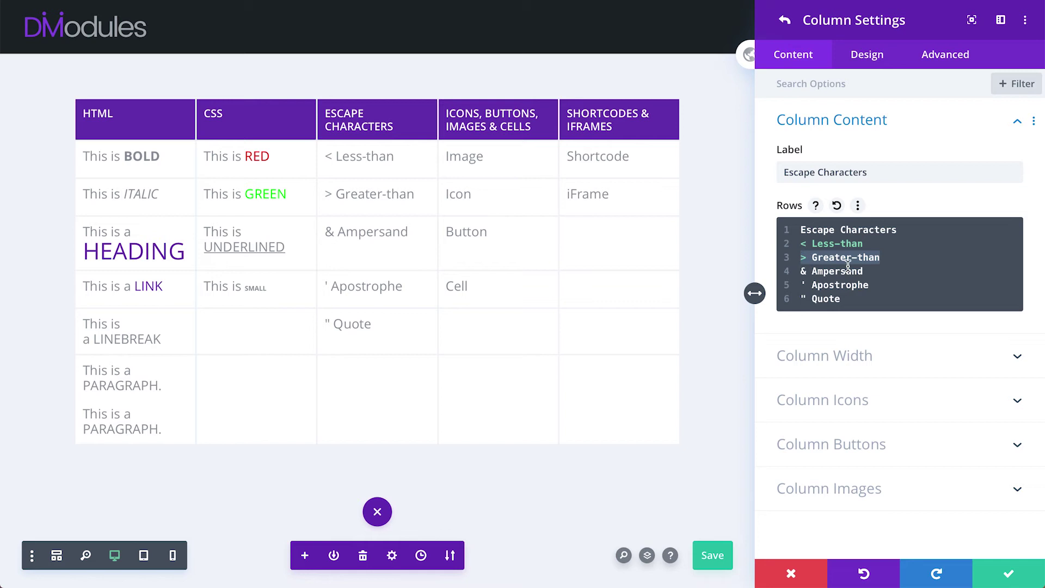
pyautogui.moveTo(875, 272); pyautogui.dragTo(801, 271)
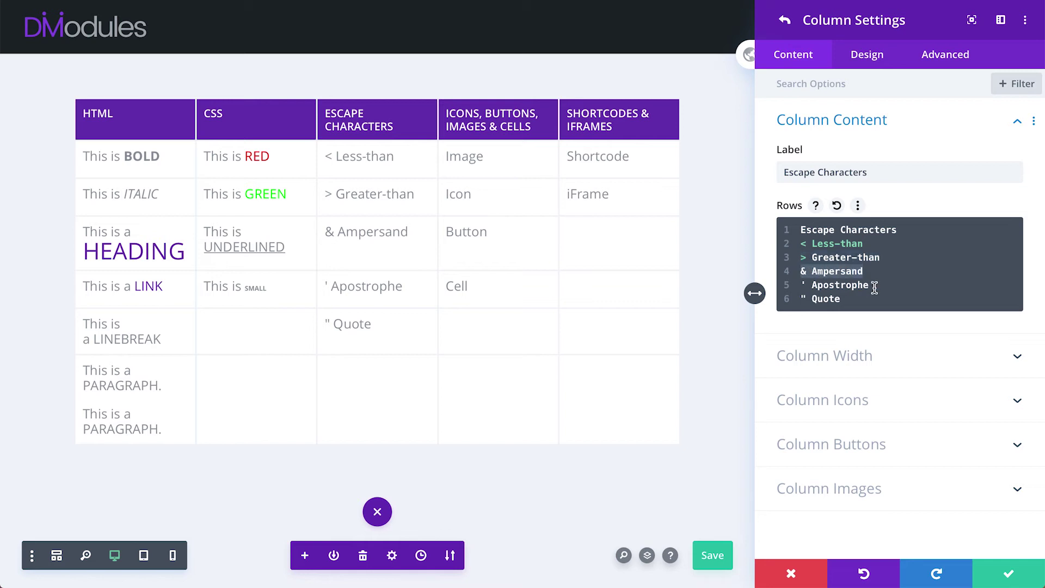
pyautogui.moveTo(874, 285); pyautogui.dragTo(799, 303)
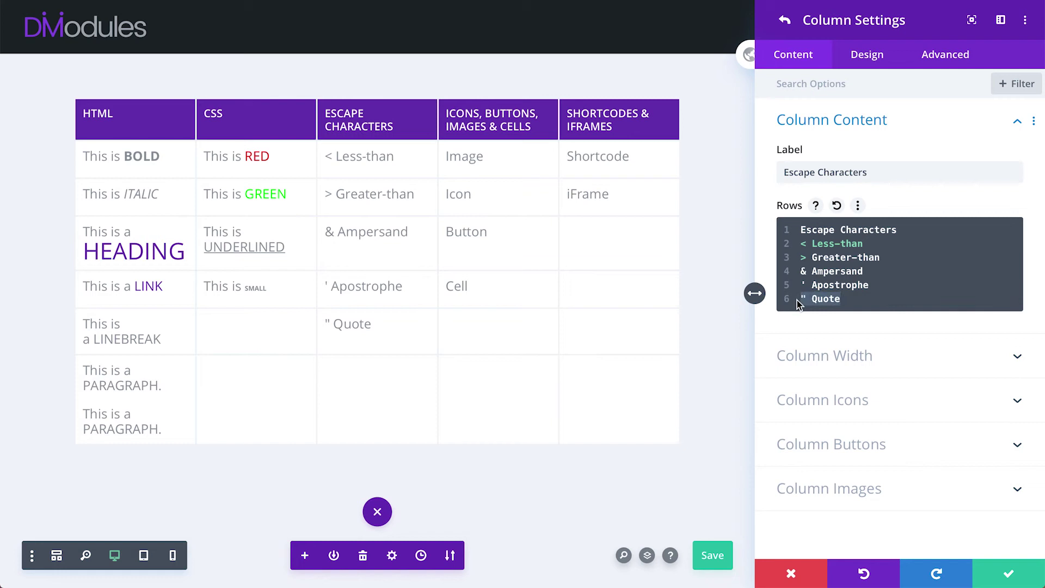
pyautogui.click(835, 284)
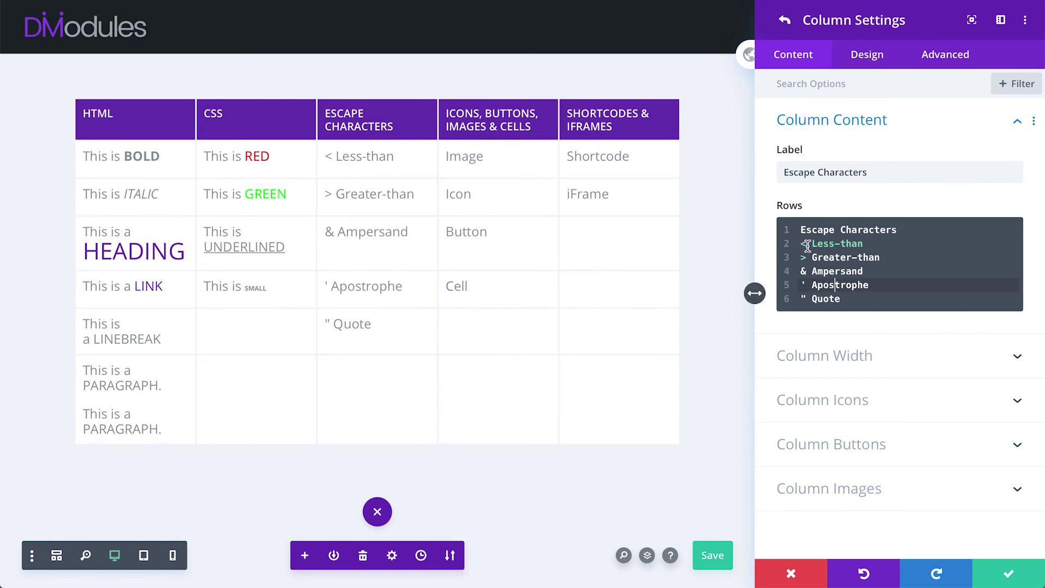
pyautogui.click(803, 245)
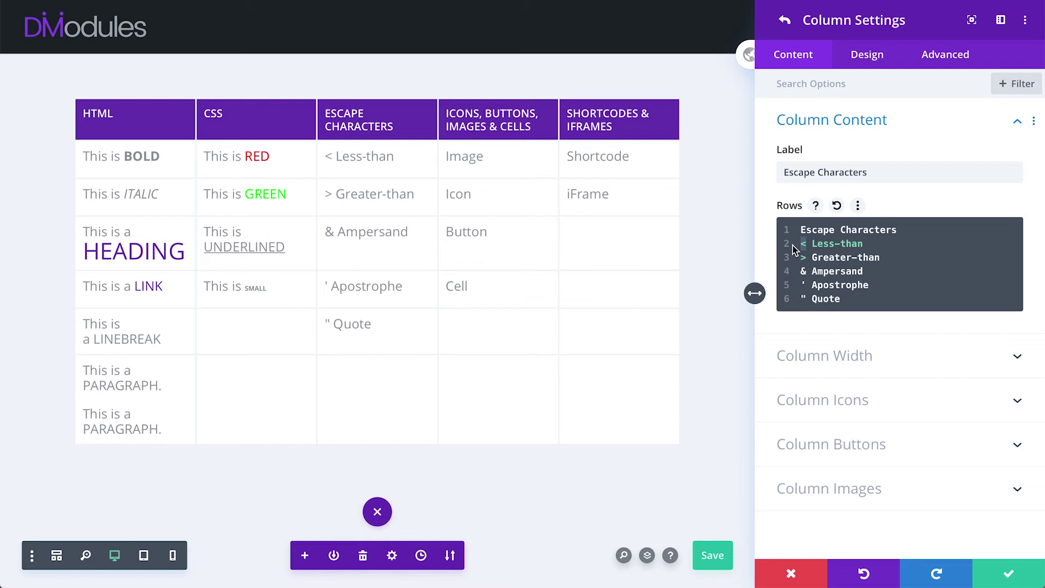
# Replace the row symbols with {{lt}}, {{gt}}, {{amp}}, {{apos}} and {{quot}} codes, saving midway
pyautogui.write('{{')
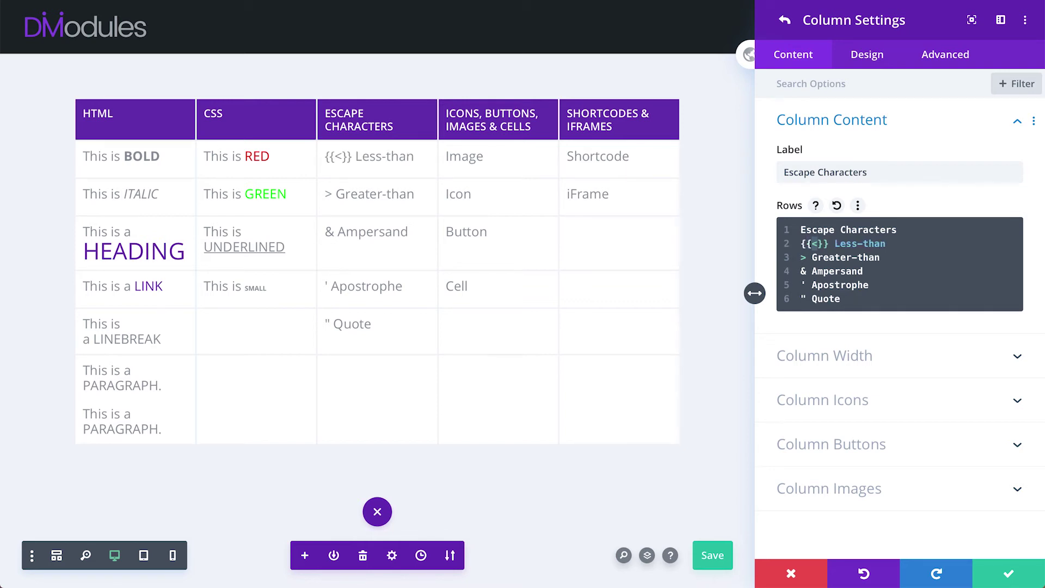
pyautogui.write('lt')
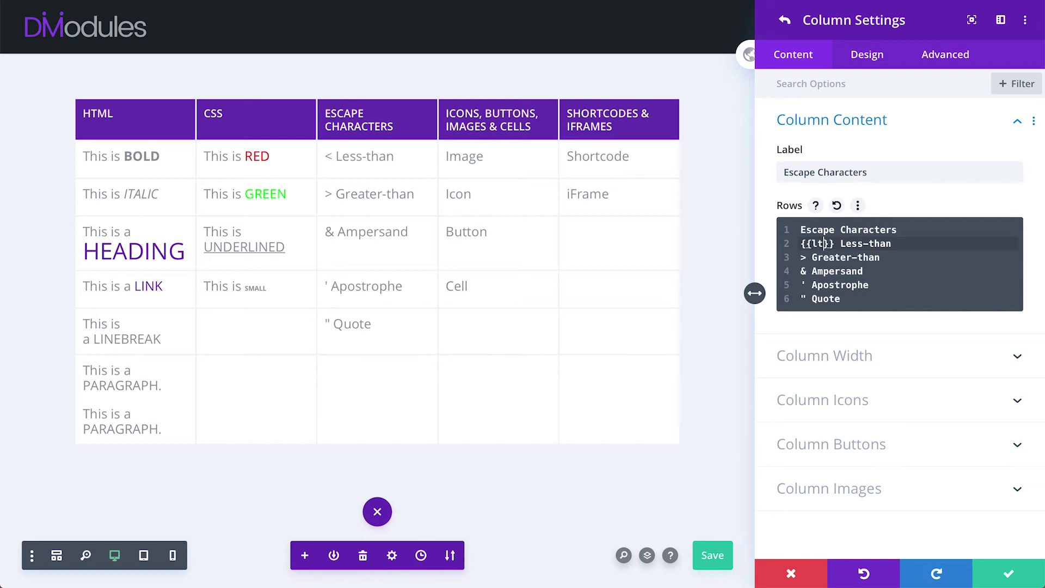
pyautogui.click(798, 259)
pyautogui.write('{{')
pyautogui.press('Delete')
pyautogui.write('g')
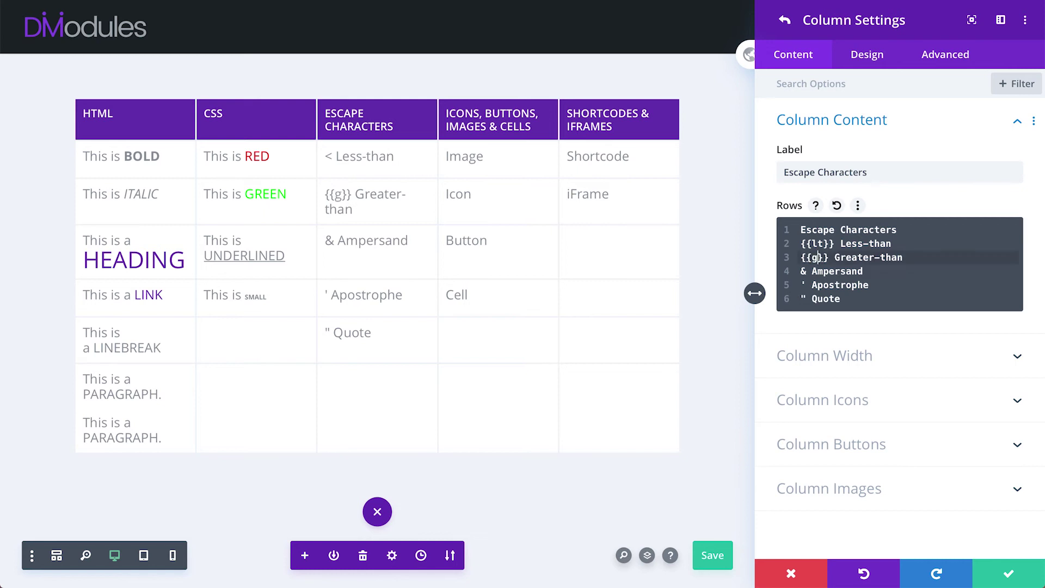
pyautogui.write('t')
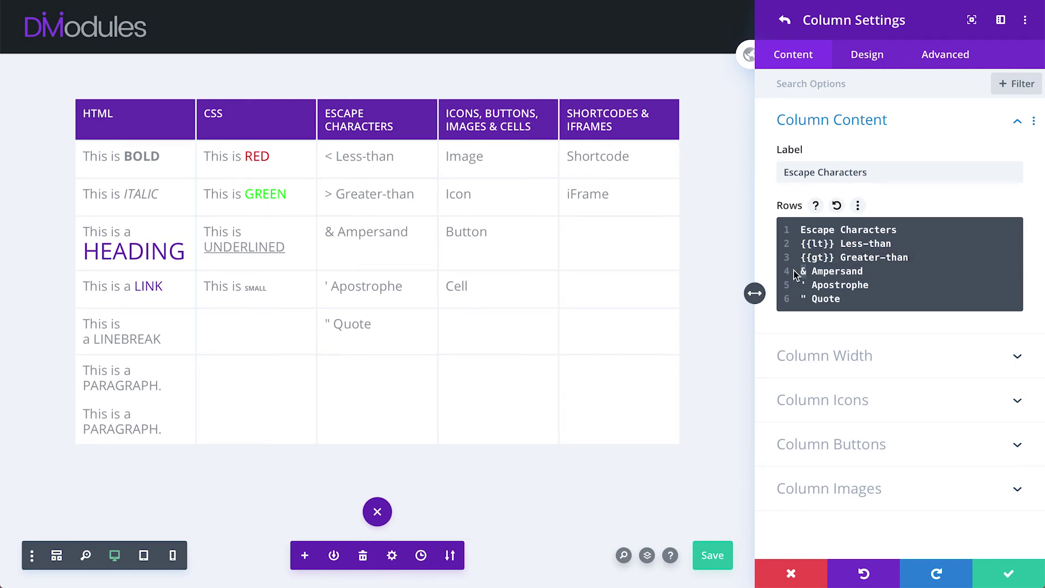
pyautogui.write('{{')
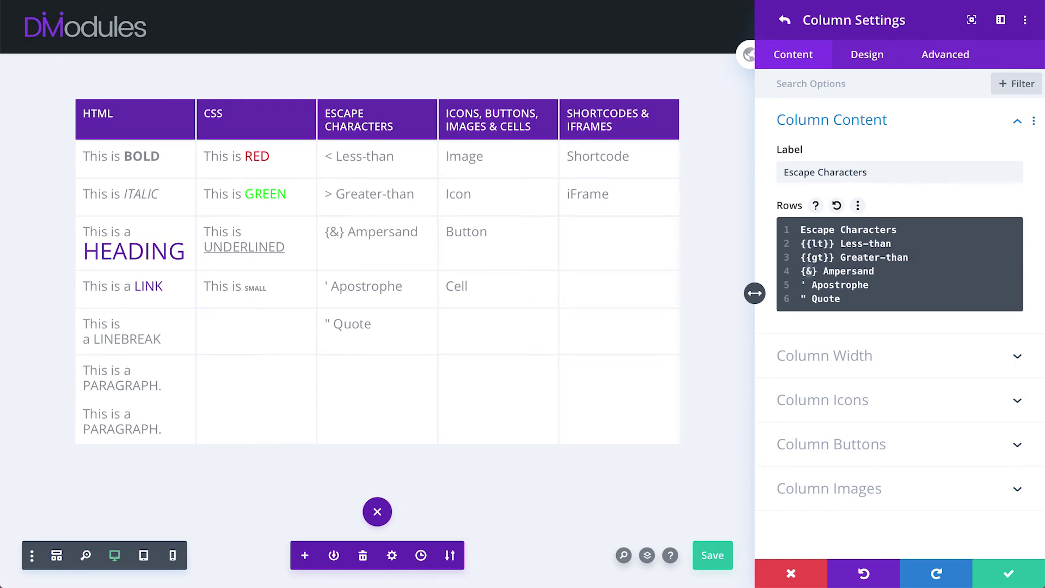
pyautogui.write('amp')
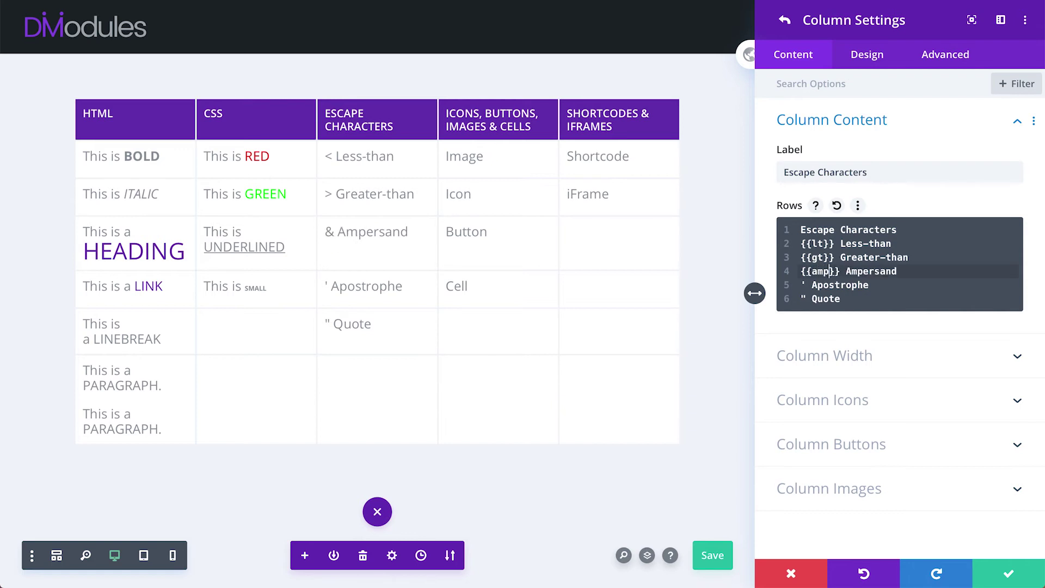
pyautogui.click(795, 285)
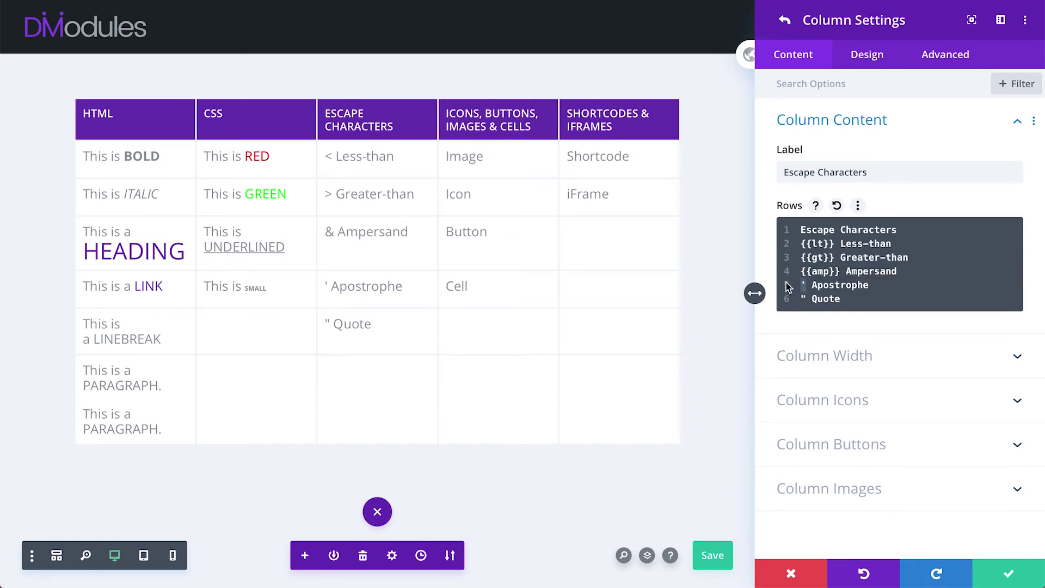
pyautogui.write('{{')
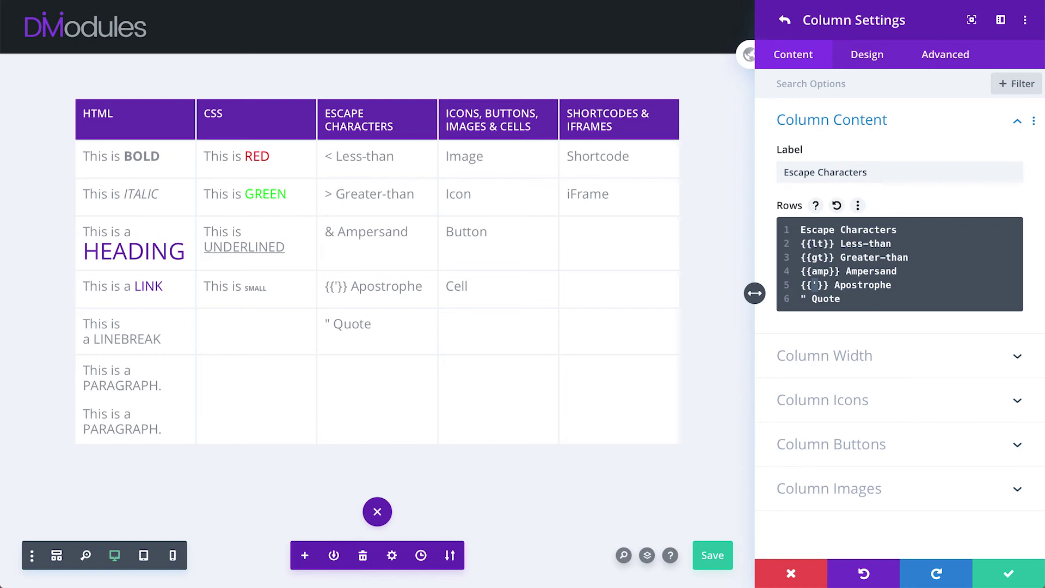
pyautogui.write('apos')
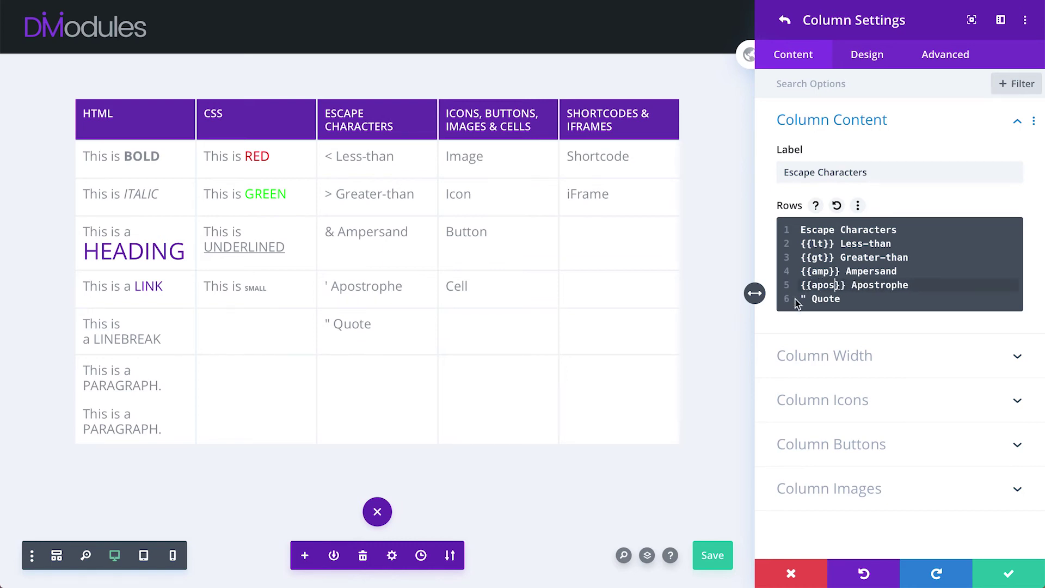
pyautogui.hotkey('ctrl', 's')
pyautogui.moveTo(807, 299); pyautogui.dragTo(778, 300)
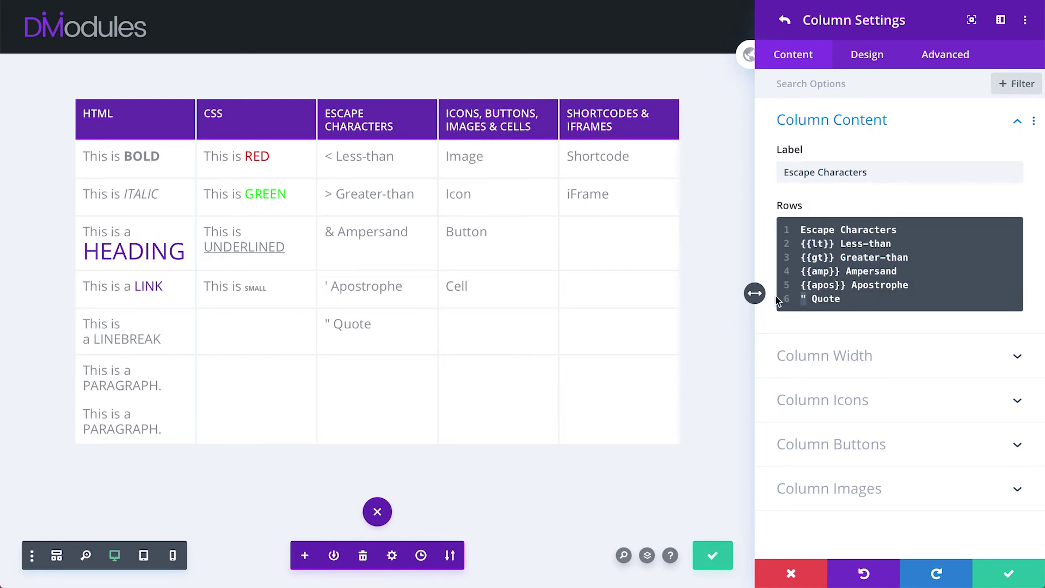
pyautogui.write('{{q')
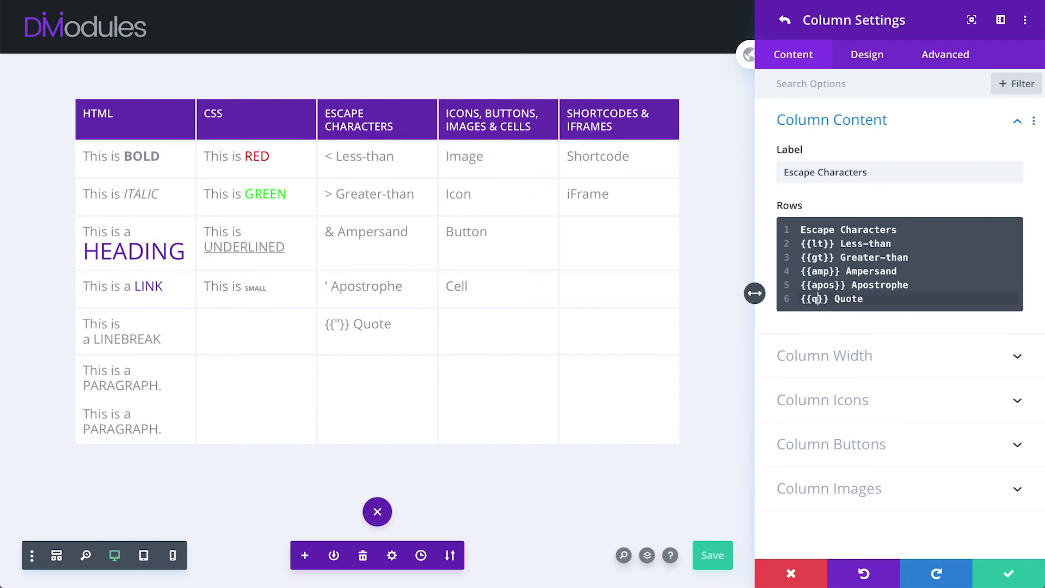
pyautogui.write('uot')
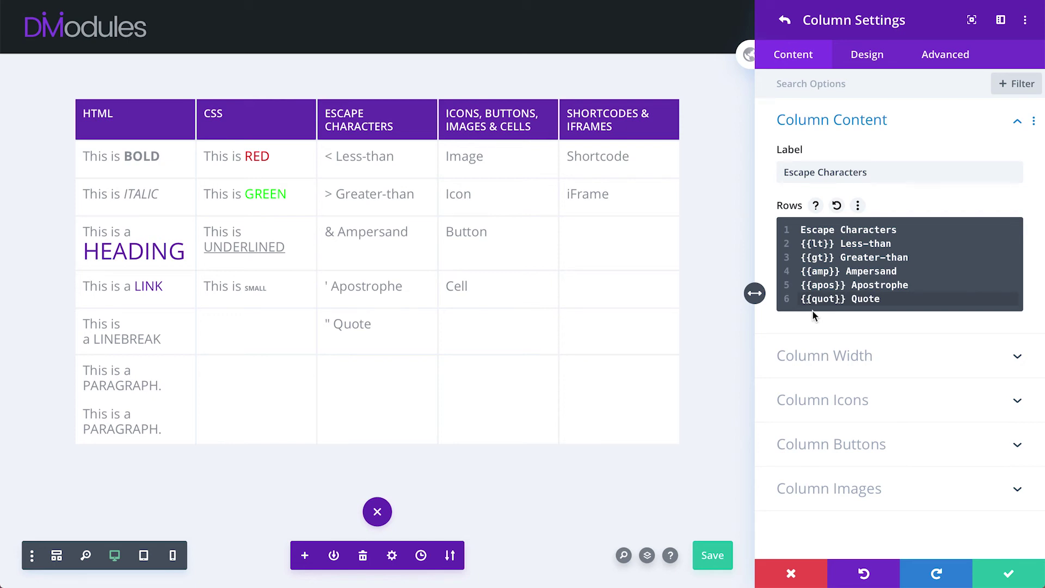
# Confirm the Escape Characters column edits with the green checkmark
pyautogui.click(1007, 580)
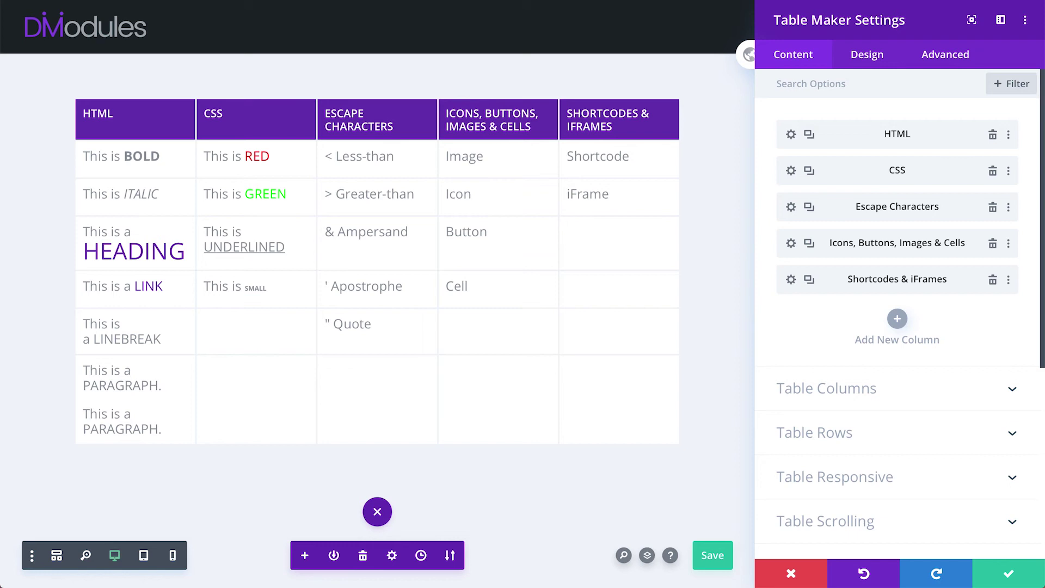
# In the Icons, Buttons, Images & Cells column's rows, replace the word Image with an <image> tag
pyautogui.click(792, 245)
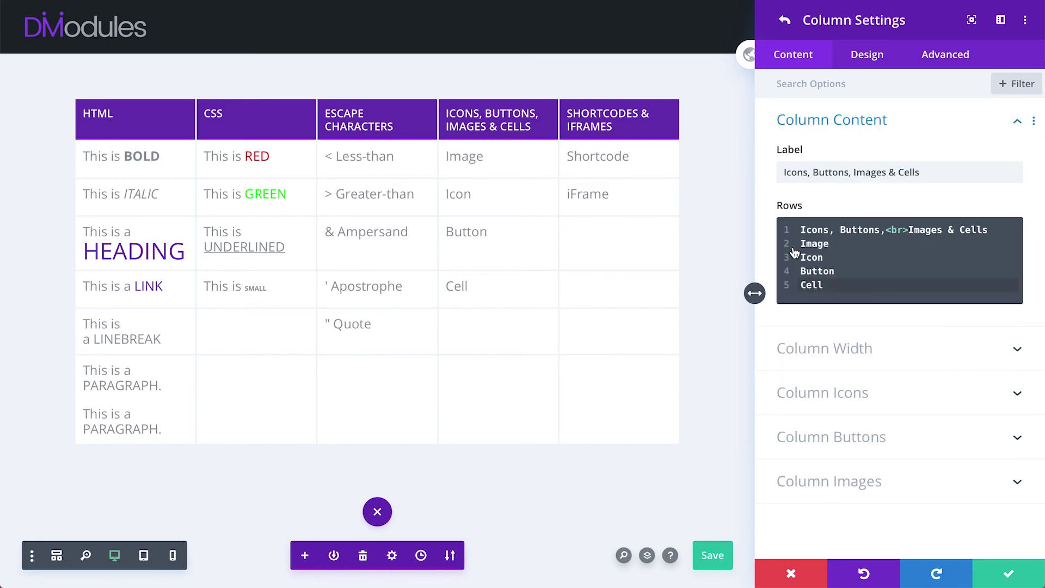
pyautogui.click(799, 246)
pyautogui.moveTo(801, 249); pyautogui.dragTo(839, 271)
pyautogui.doubleClick(838, 271)
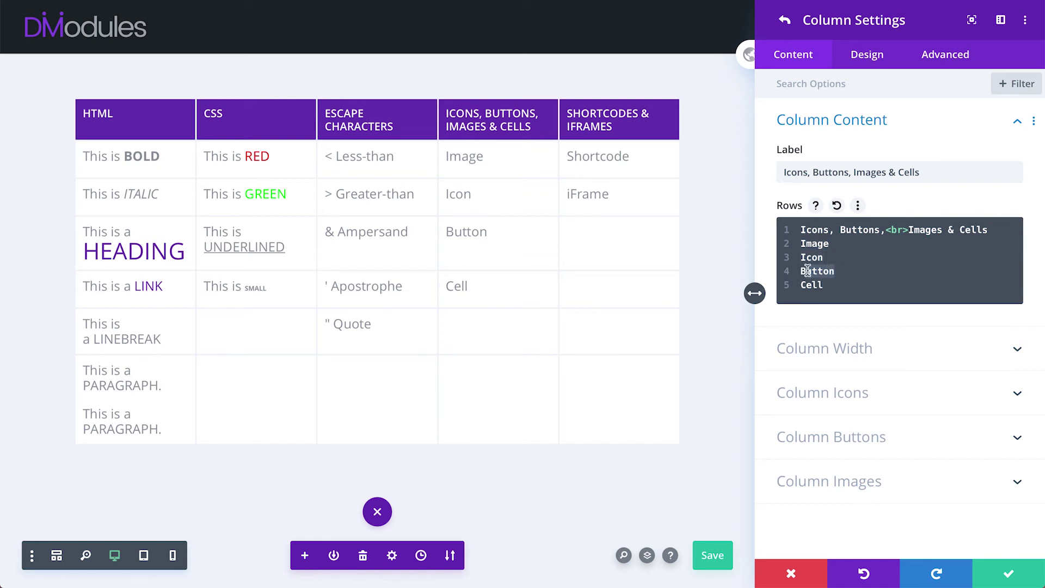
pyautogui.moveTo(830, 284); pyautogui.dragTo(795, 287)
pyautogui.moveTo(835, 243); pyautogui.dragTo(786, 248)
pyautogui.write('<image')
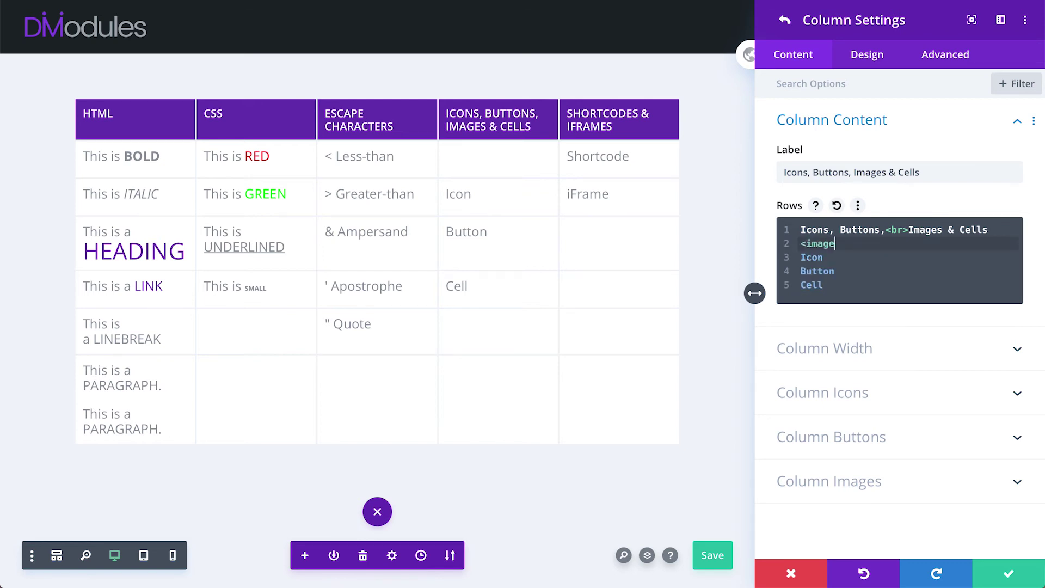
pyautogui.write('></image>')
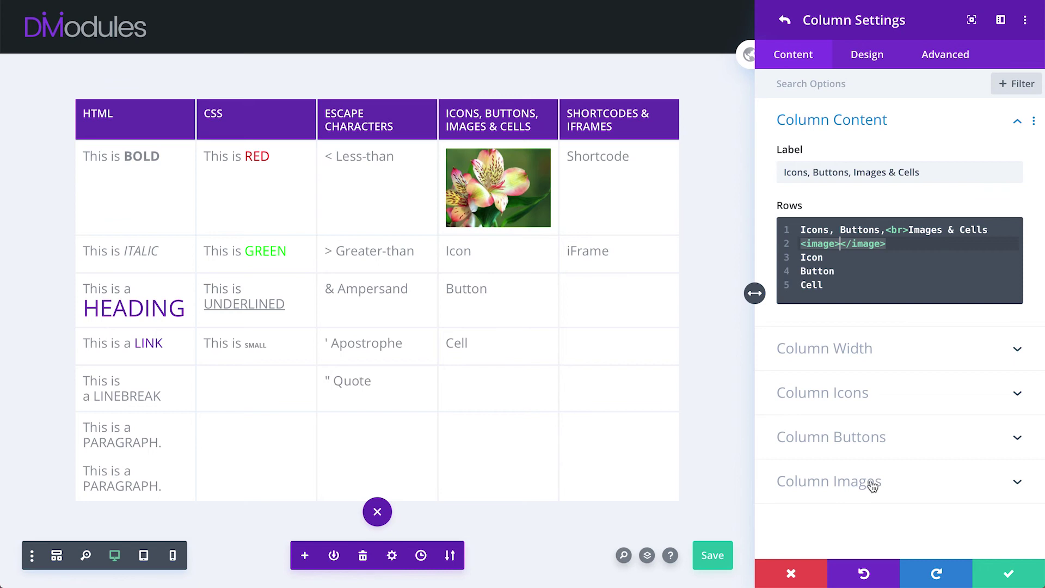
# Expand Table Images to check the order of the table's picture set
pyautogui.click(784, 20)
pyautogui.scroll(-6, 839, 442)
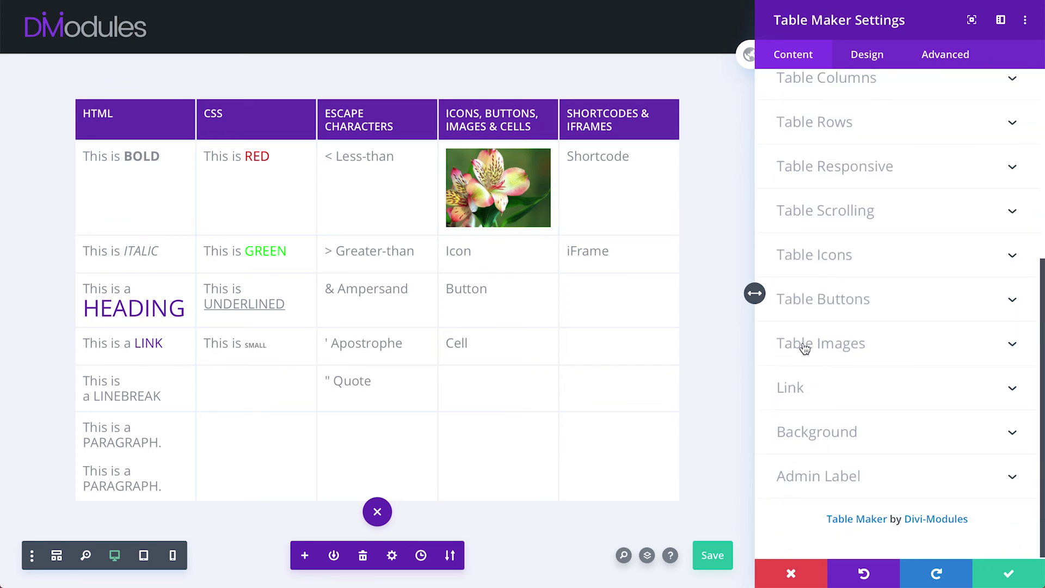
pyautogui.click(835, 348)
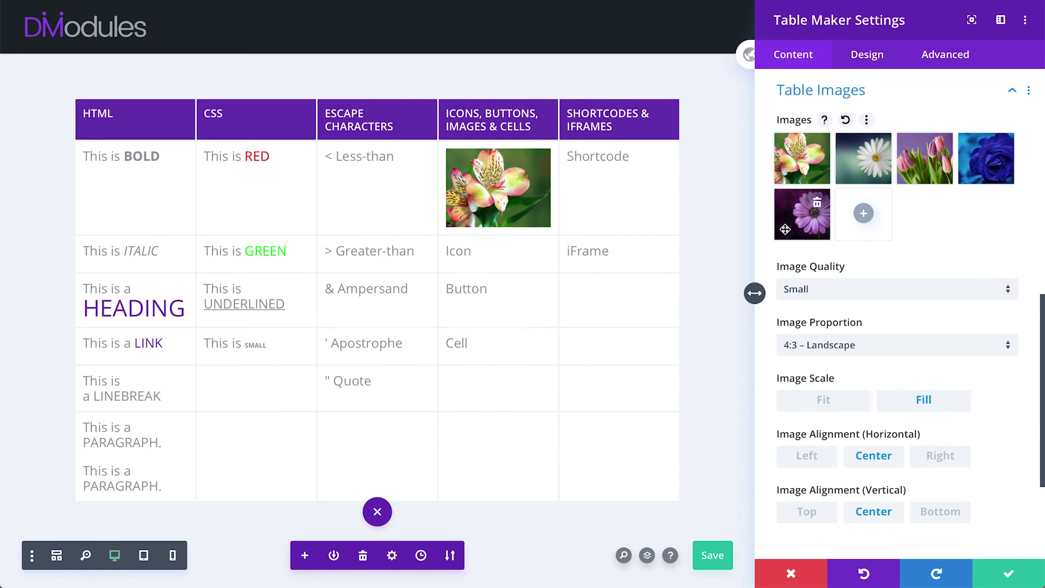
pyautogui.scroll(10, 785, 229)
# Enter 5 inside the image tags to show the fifth picture, the purple daisy
pyautogui.click(790, 242)
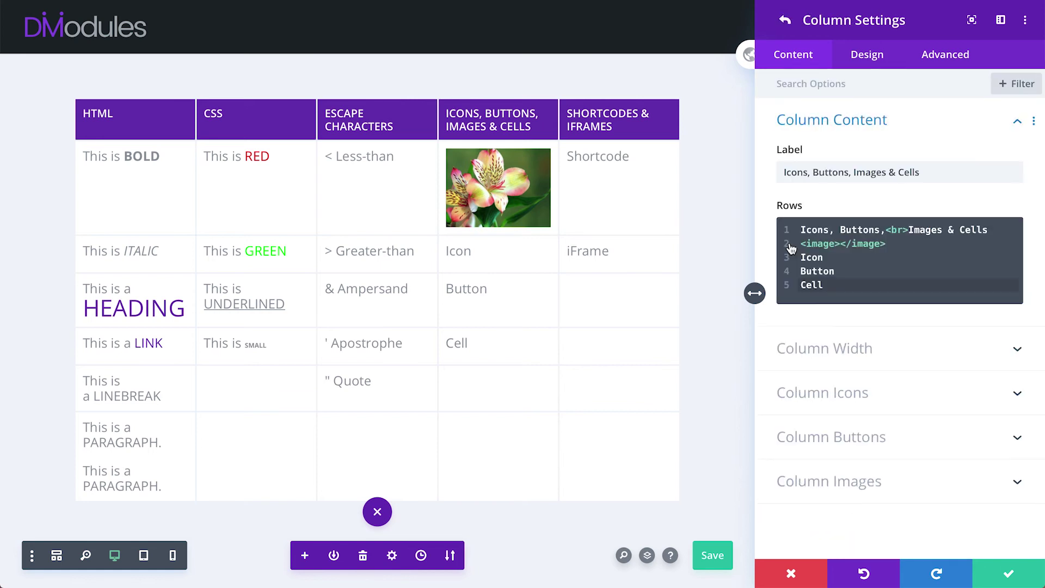
pyautogui.click(840, 242)
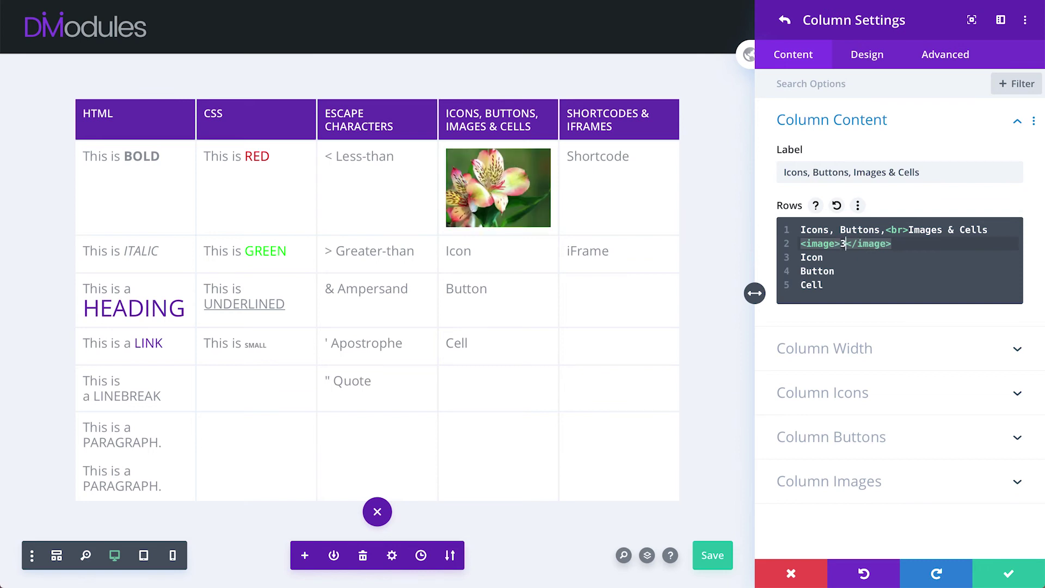
pyautogui.write('5')
# Replace 'Icon' with <icon></icon> and duplicate it onto three separate rows
pyautogui.doubleClick(833, 259)
pyautogui.write('<ico')
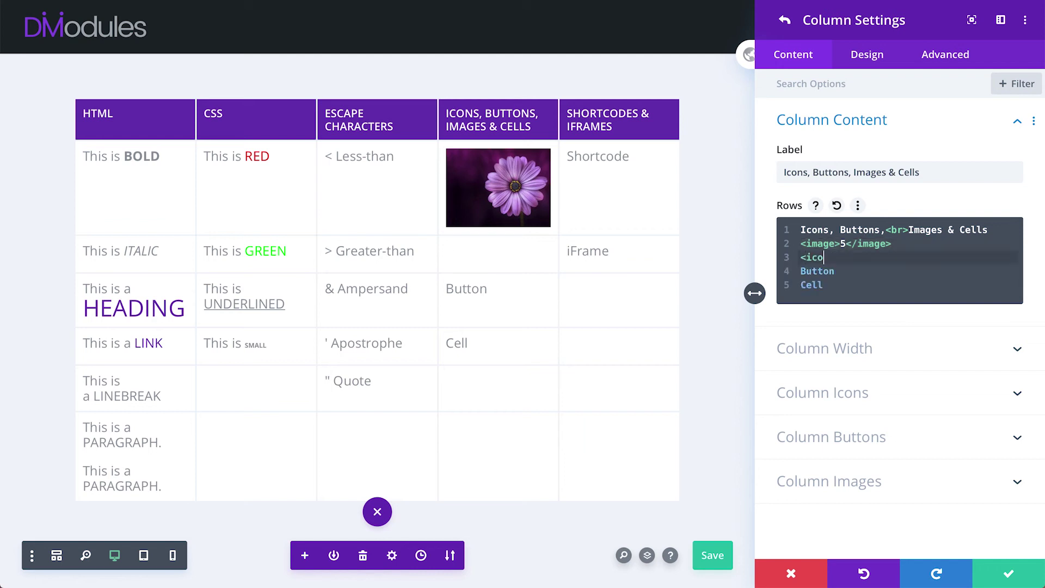
pyautogui.write('n></icon>')
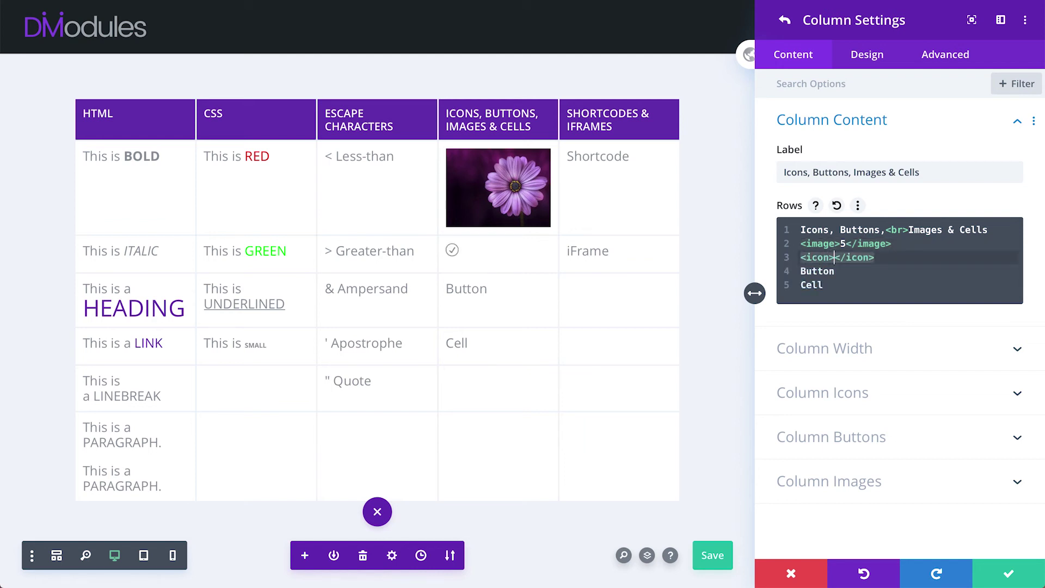
pyautogui.click(884, 256)
pyautogui.hotkey('ctrl', 'v')
pyautogui.hotkey('ctrl', 'v')
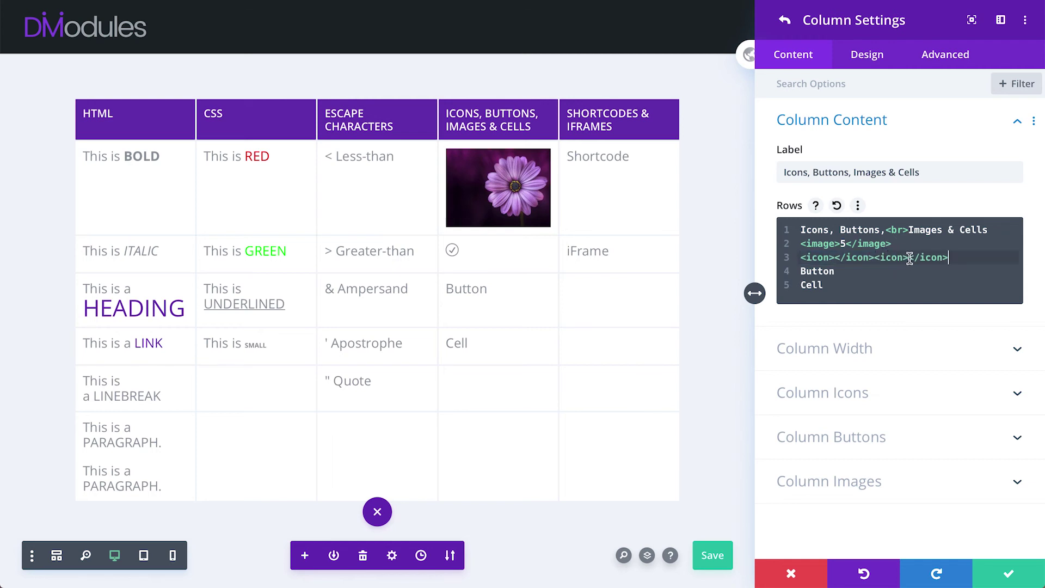
pyautogui.click(947, 258)
pyautogui.press('Return')
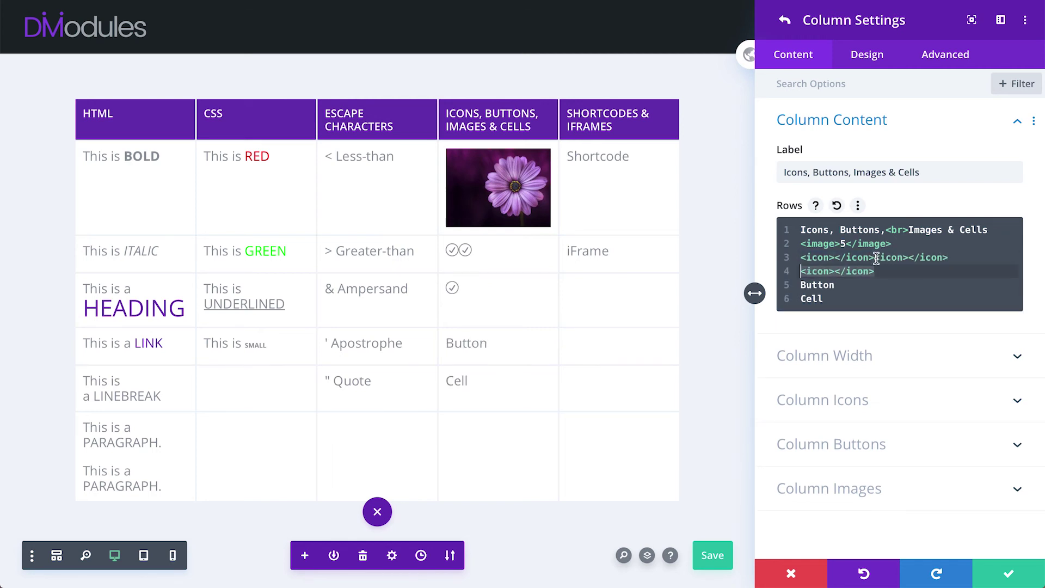
pyautogui.click(876, 260)
pyautogui.press('Return')
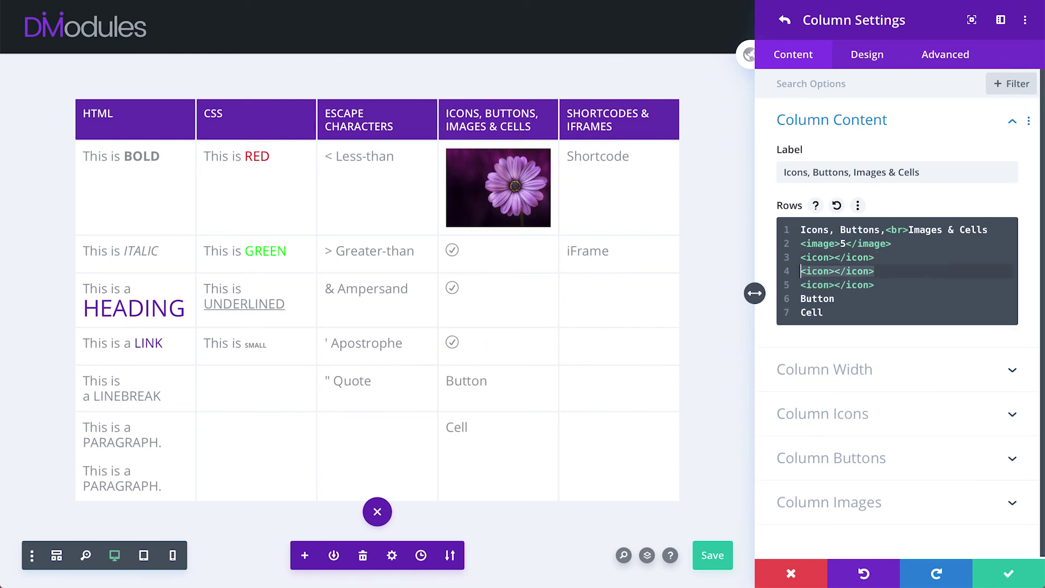
# Type heart and cart inside the second and third icon tags
pyautogui.click(833, 271)
pyautogui.write('heart')
pyautogui.click(833, 286)
pyautogui.write('cart')
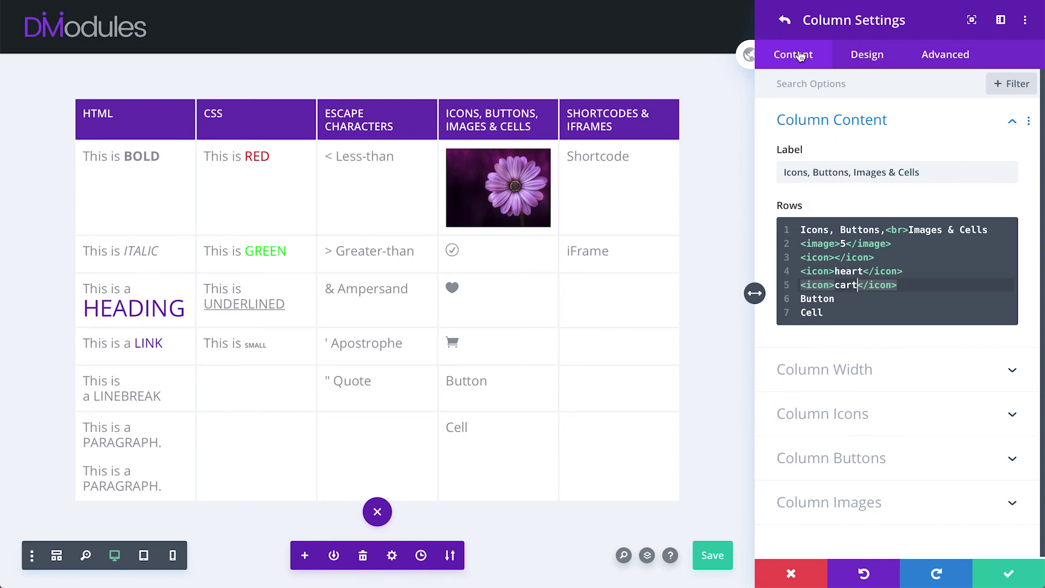
# Go back to the table settings, then reopen the Icons, Buttons, Images & Cells column
pyautogui.click(784, 21)
pyautogui.scroll(-5, 839, 421)
pyautogui.scroll(-2, 840, 421)
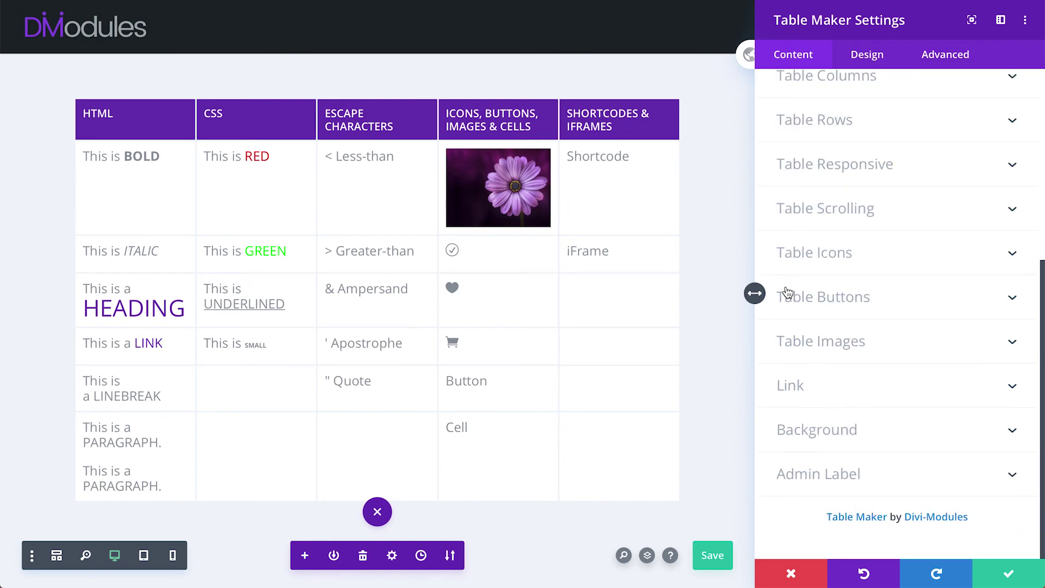
pyautogui.scroll(7, 855, 262)
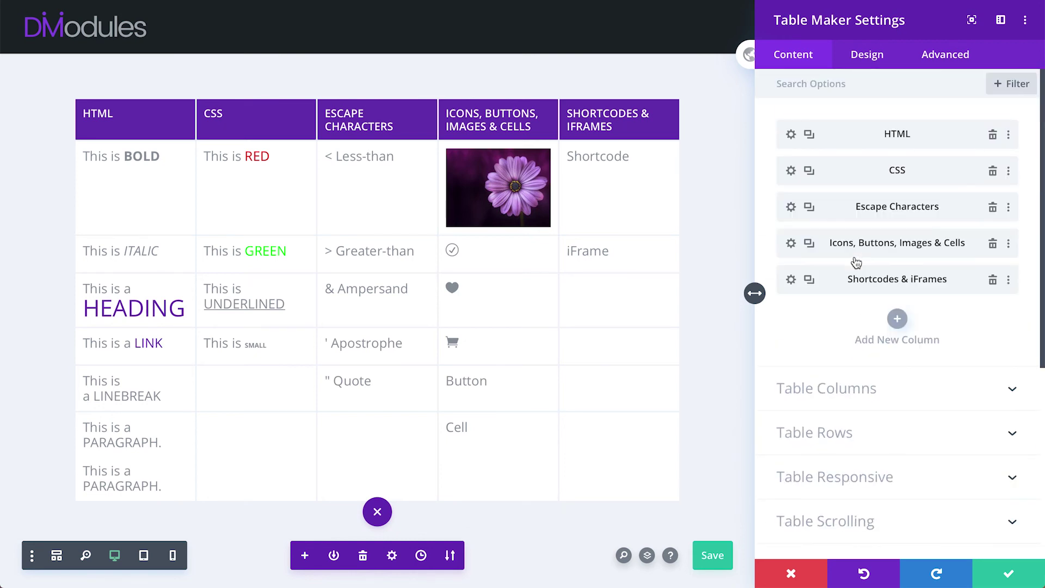
pyautogui.click(790, 248)
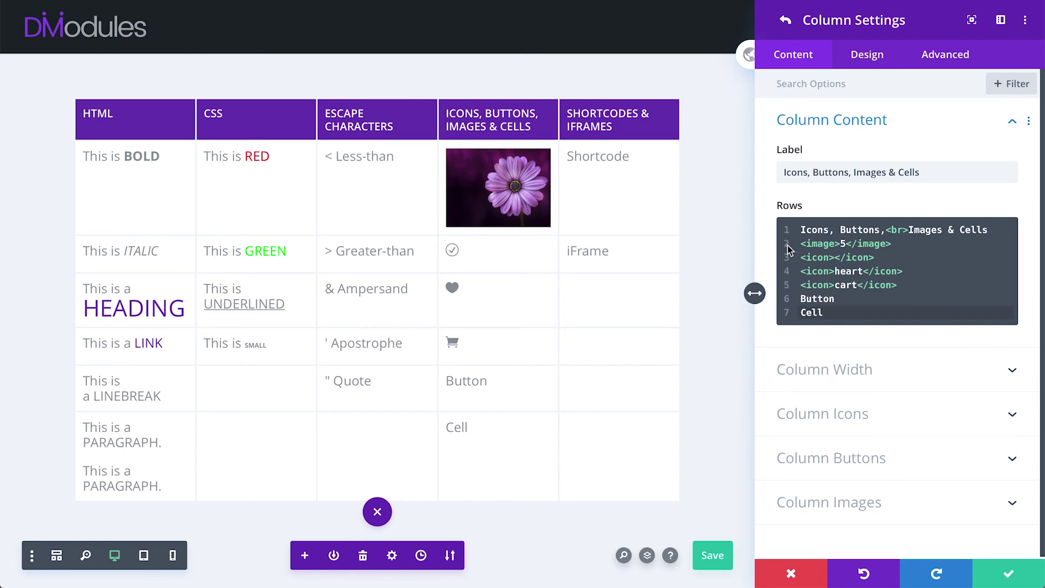
# Replace 'Button' with <button>Buy Now</button> on a single line
pyautogui.moveTo(836, 299); pyautogui.dragTo(787, 302)
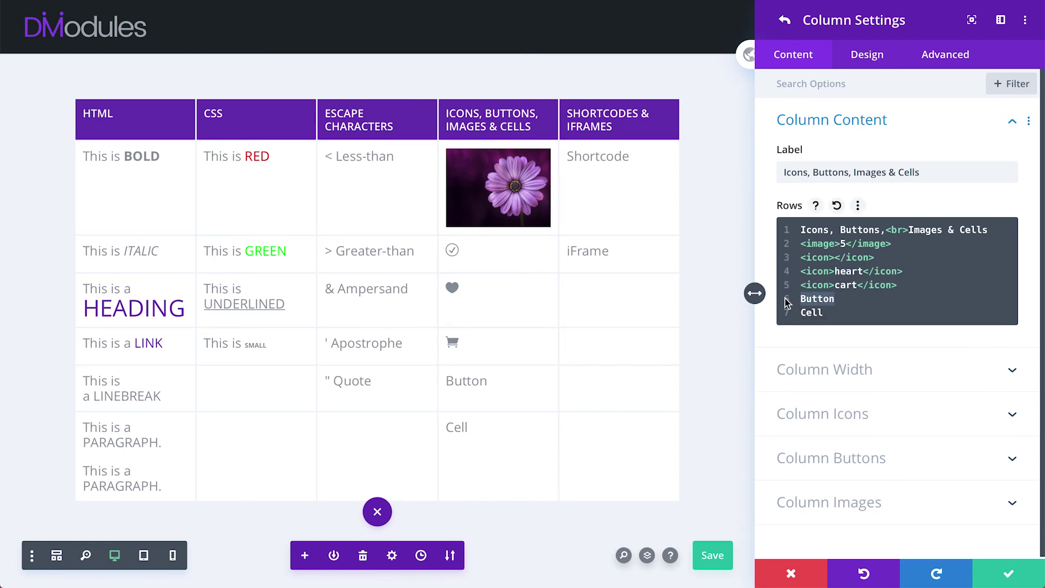
pyautogui.write('<')
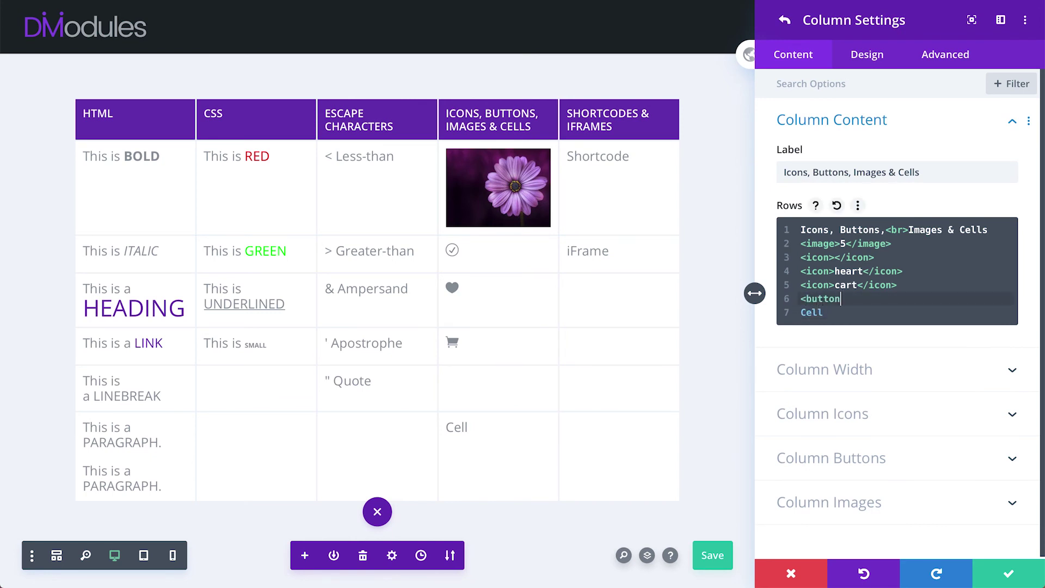
pyautogui.write('button>')
pyautogui.press('Return')
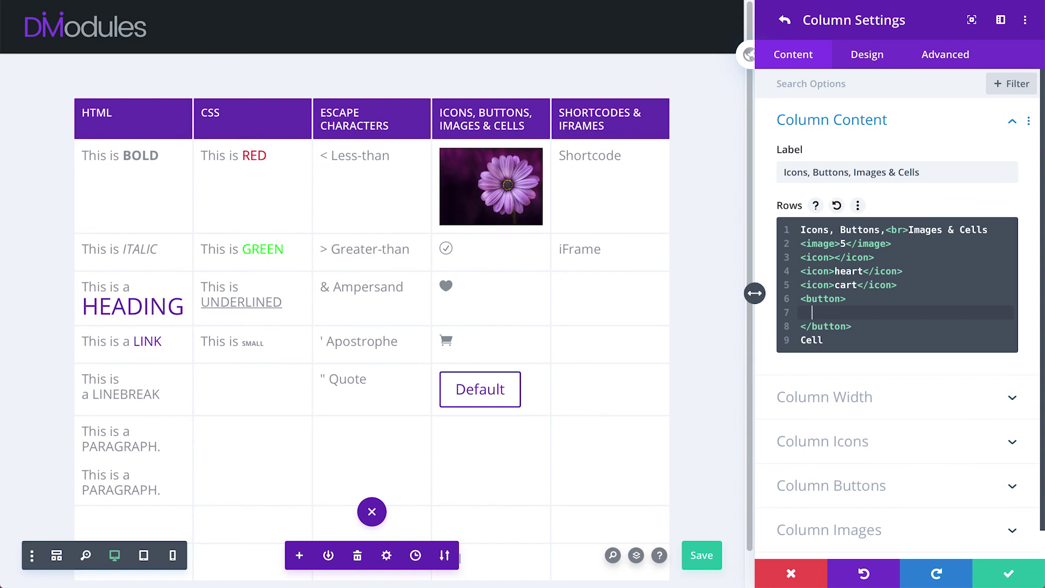
pyautogui.click(802, 326)
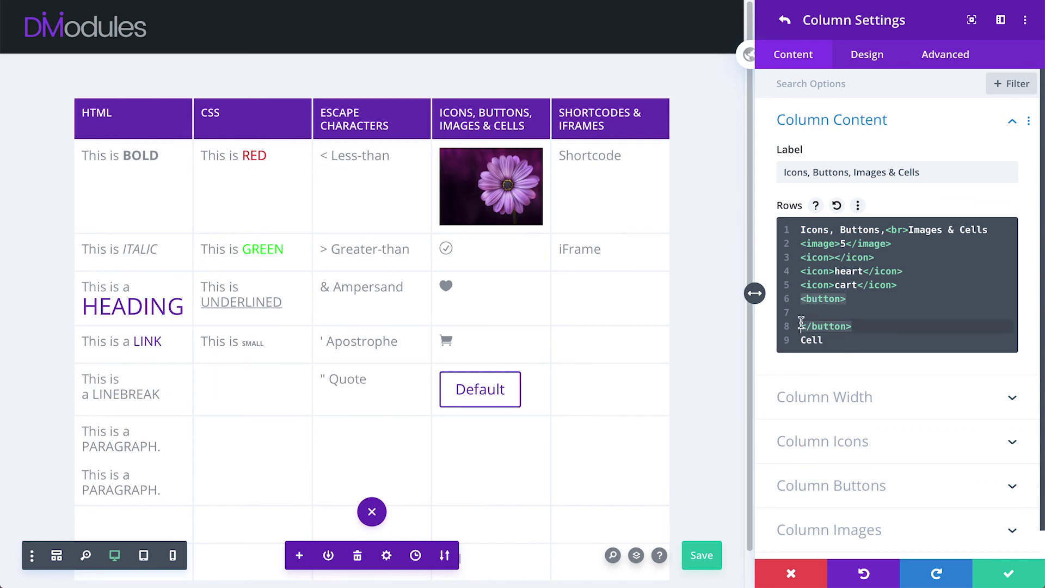
pyautogui.press('BackSpace')
pyautogui.press('BackSpace')
pyautogui.press('BackSpace')
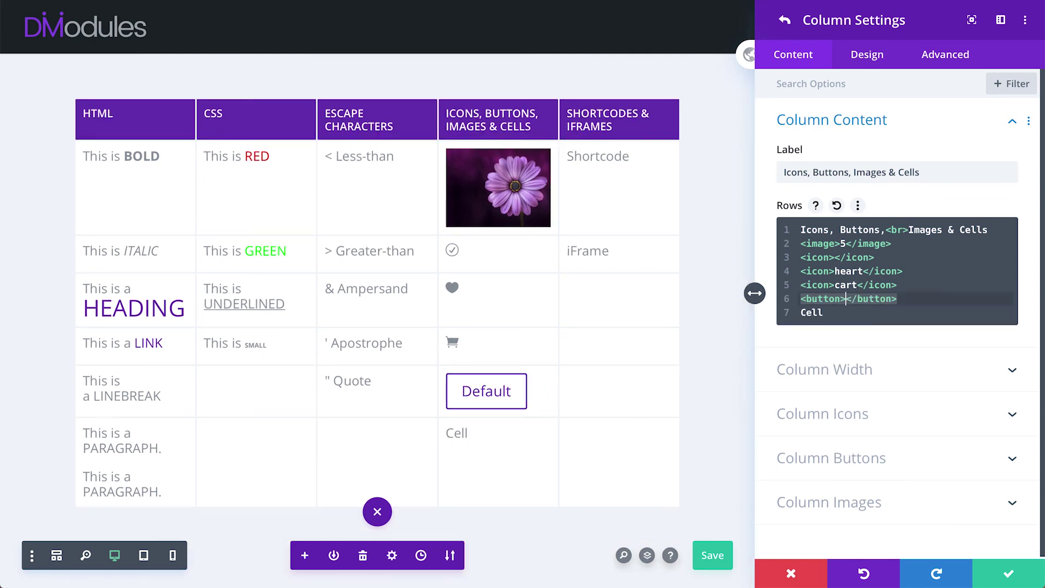
pyautogui.hotkey('ctrl', 's')
pyautogui.write('Buy No')
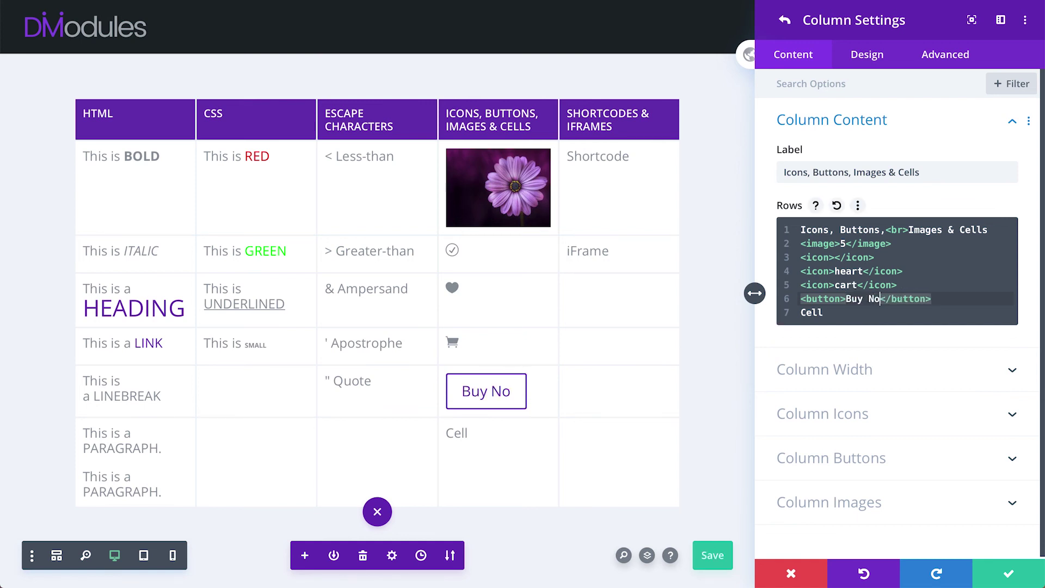
pyautogui.write('w')
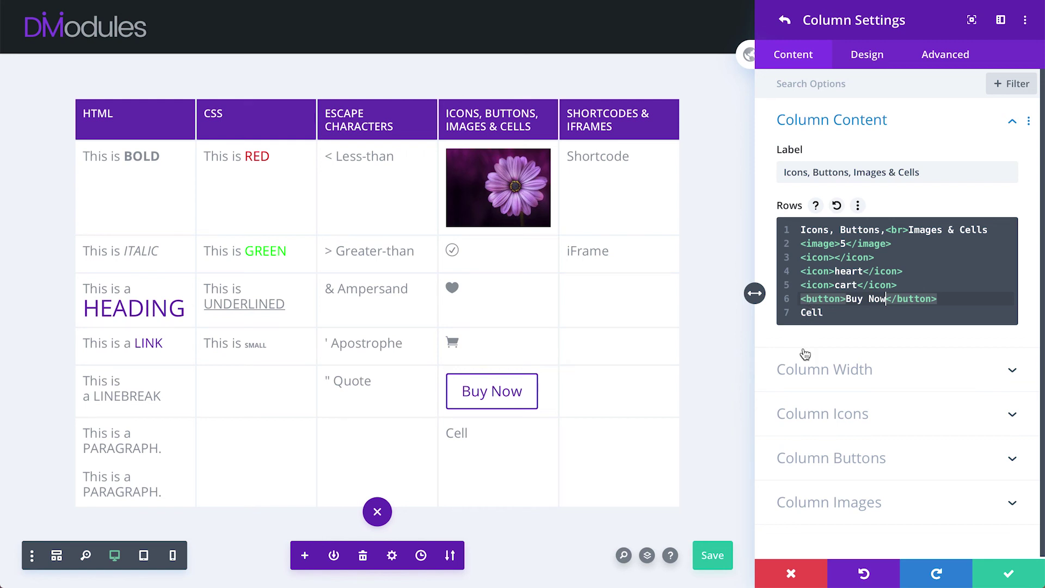
# Return to the Table Maker settings and scroll through them
pyautogui.click(785, 20)
pyautogui.scroll(-5, 849, 389)
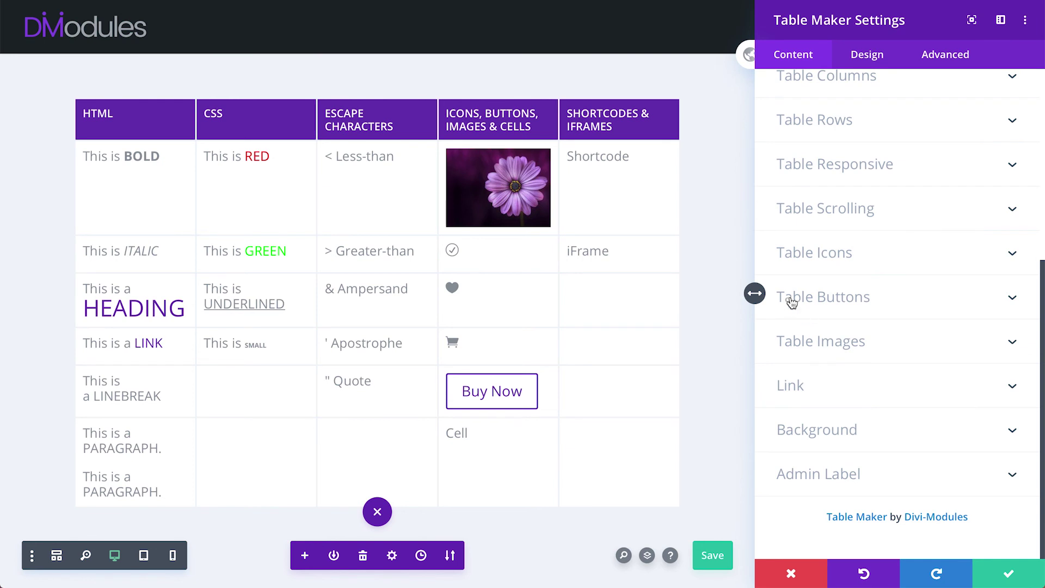
pyautogui.scroll(5, 887, 301)
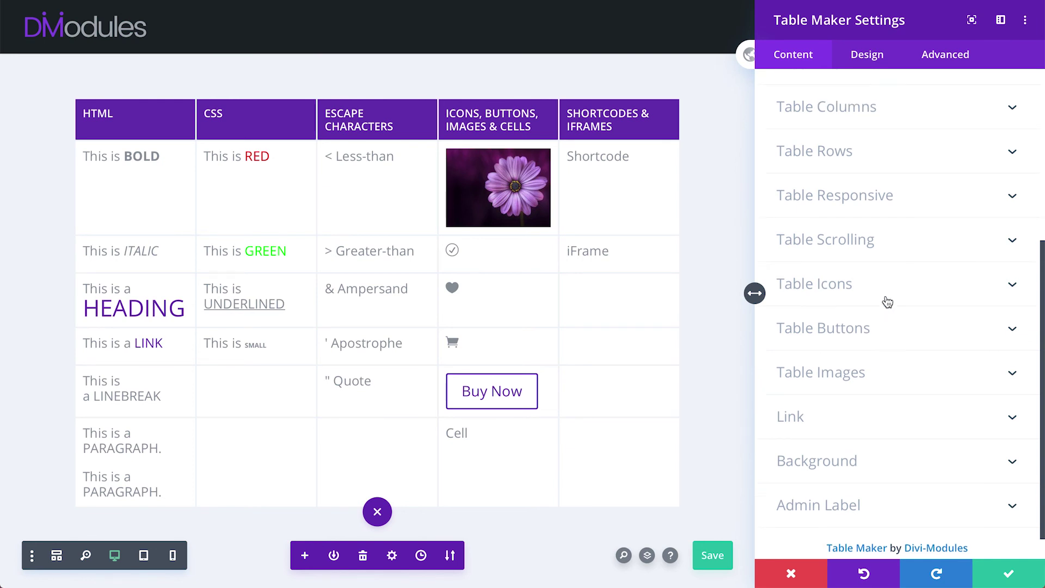
# Wrap the Cell entry as <cell style="background:yellow;">Cell</cell>
pyautogui.click(790, 244)
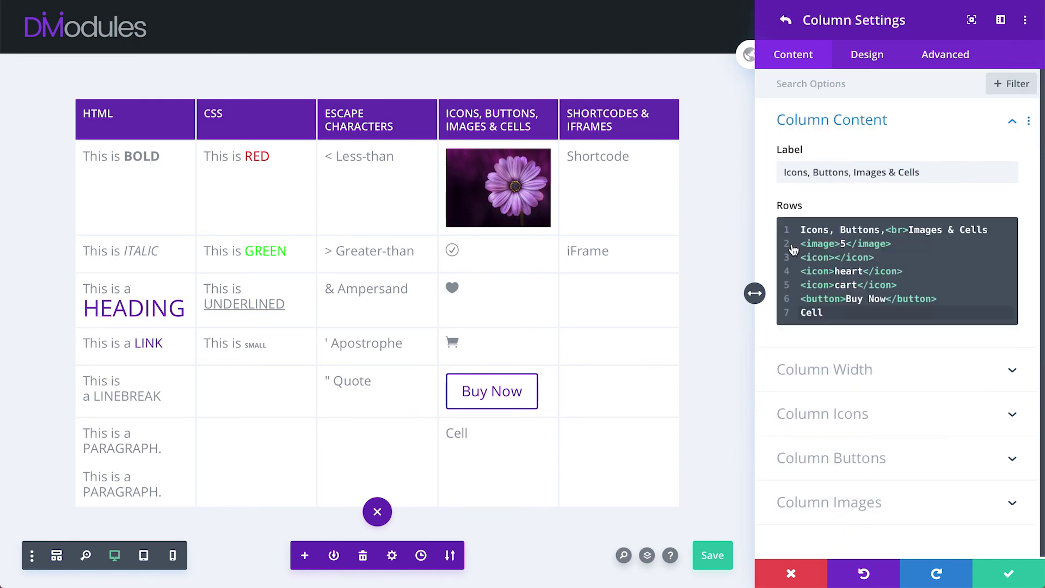
pyautogui.moveTo(826, 313); pyautogui.dragTo(794, 317)
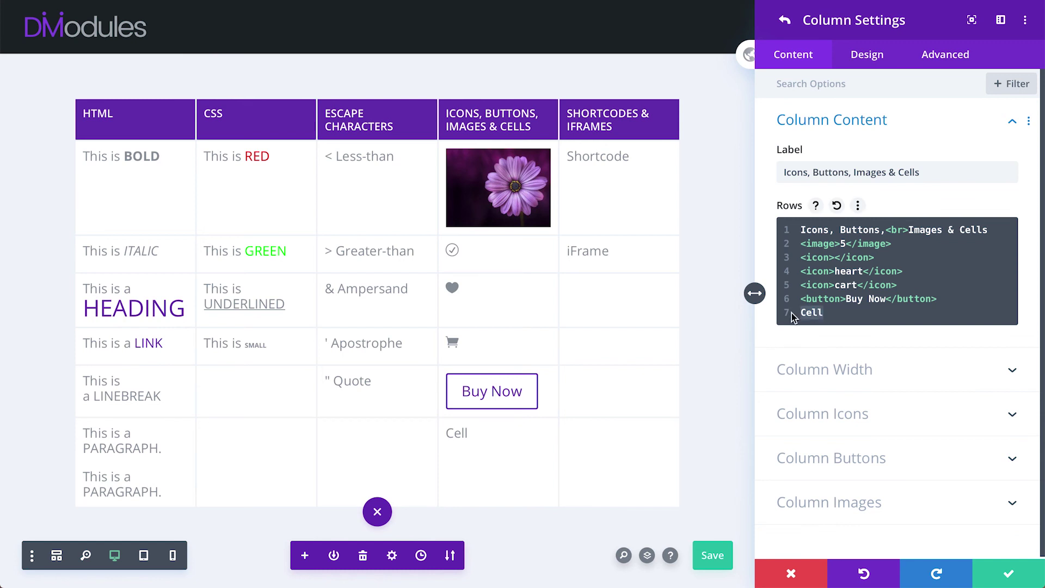
pyautogui.write('<cell>')
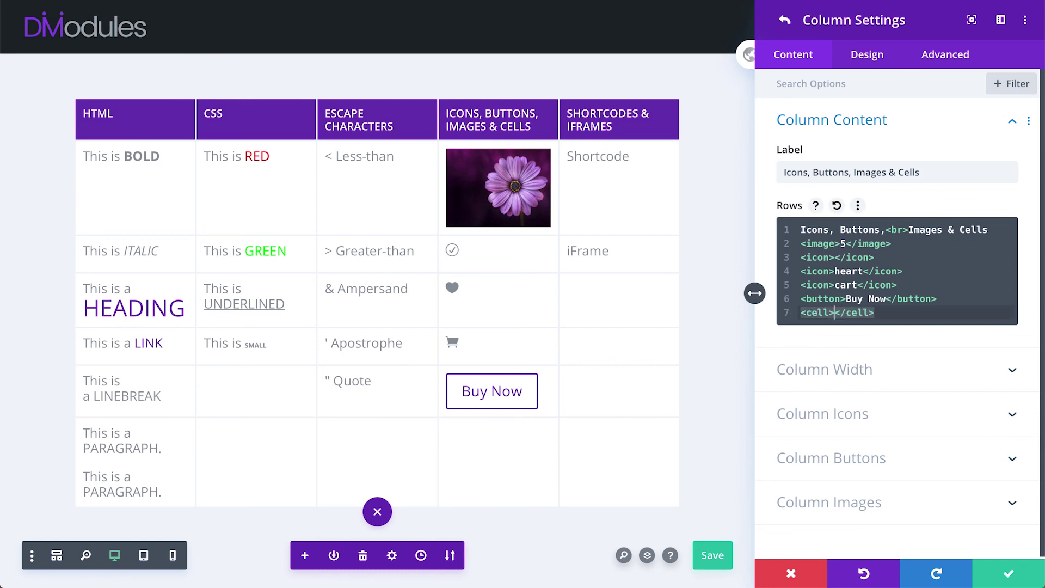
pyautogui.write('Cell')
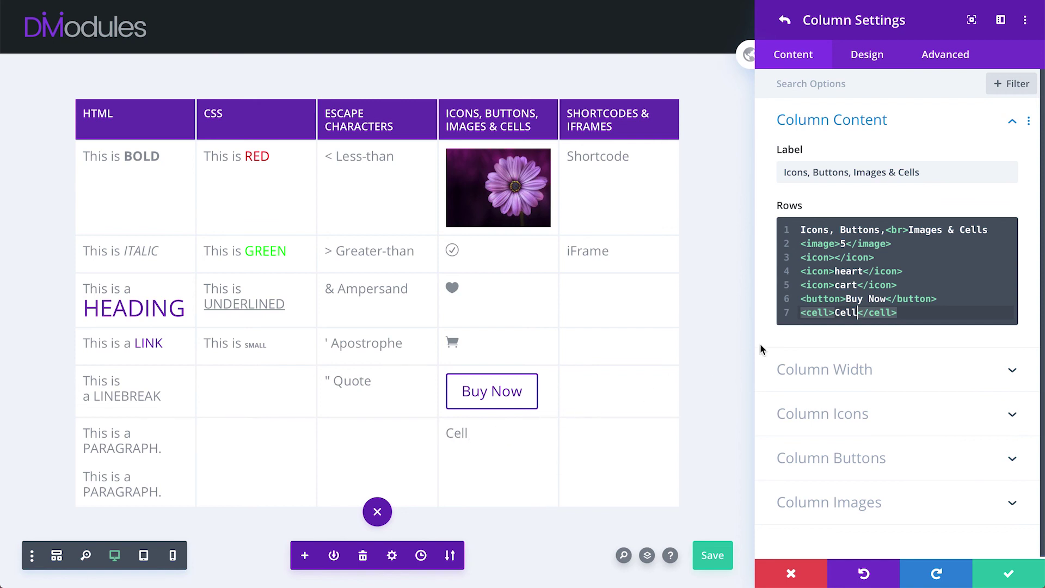
pyautogui.click(828, 314)
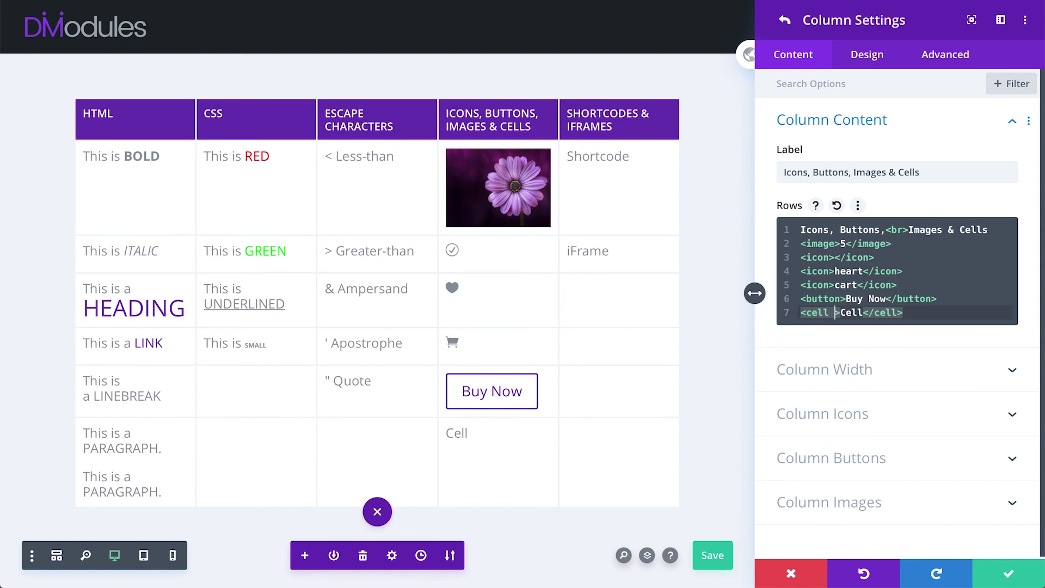
pyautogui.write('style=')
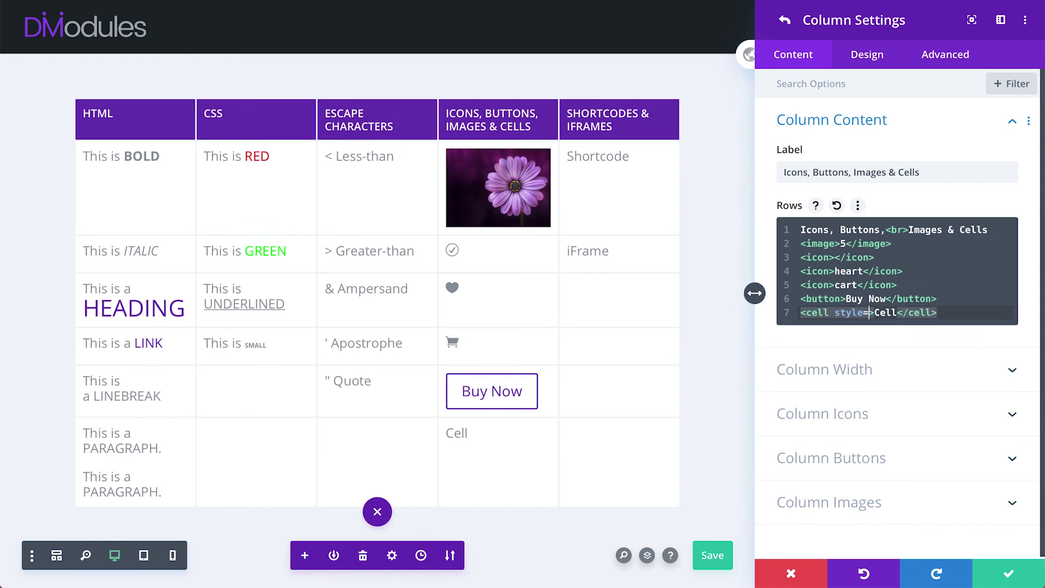
pyautogui.write('"')
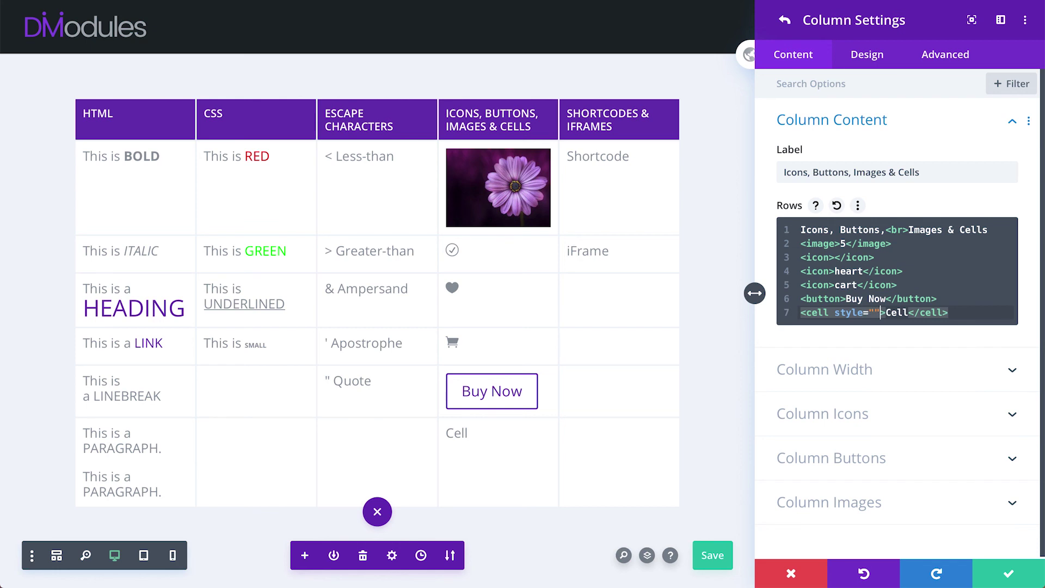
pyautogui.write('backgrou')
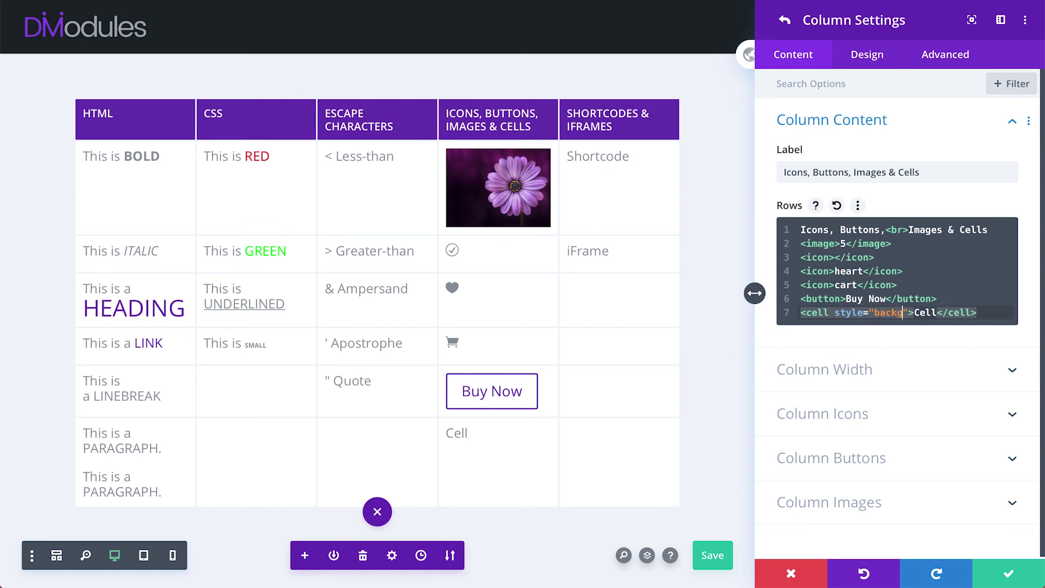
pyautogui.write('nd')
pyautogui.write(':yello')
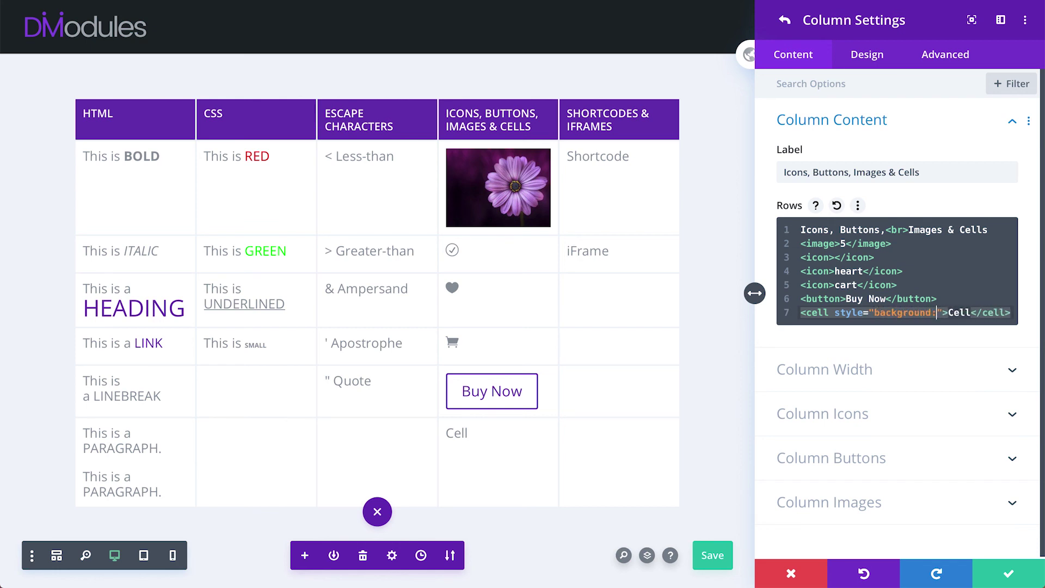
pyautogui.write('w')
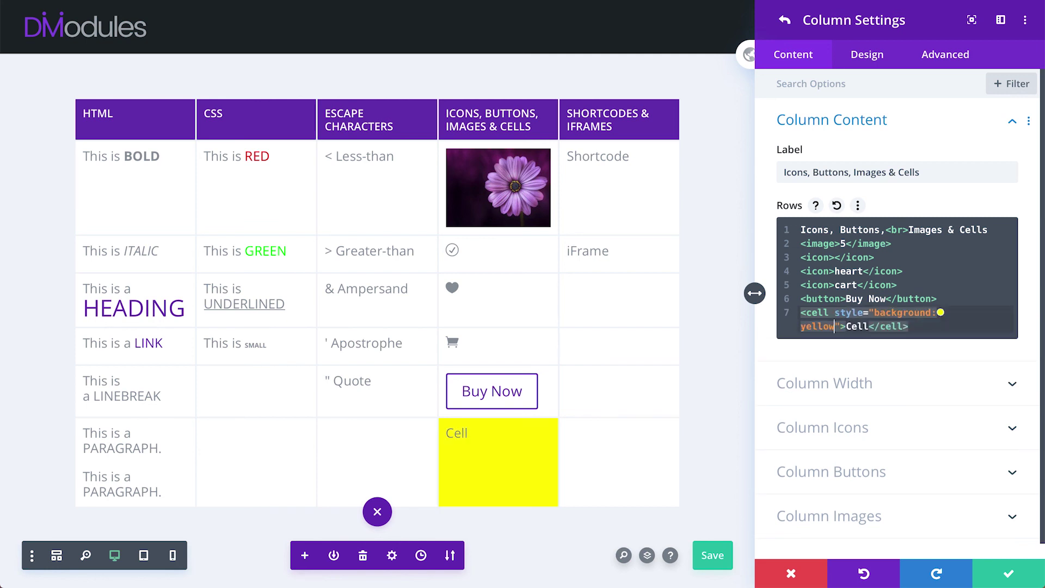
pyautogui.write(';')
# Review the image and icon row code, then confirm and close the column settings
pyautogui.moveTo(897, 245); pyautogui.dragTo(800, 246)
pyautogui.moveTo(875, 258); pyautogui.dragTo(797, 262)
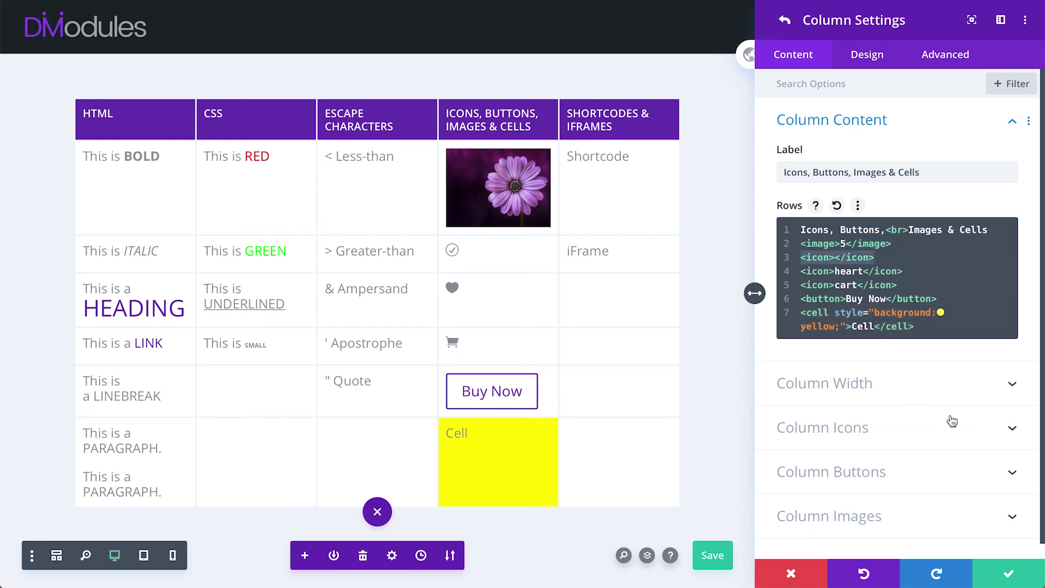
pyautogui.click(995, 574)
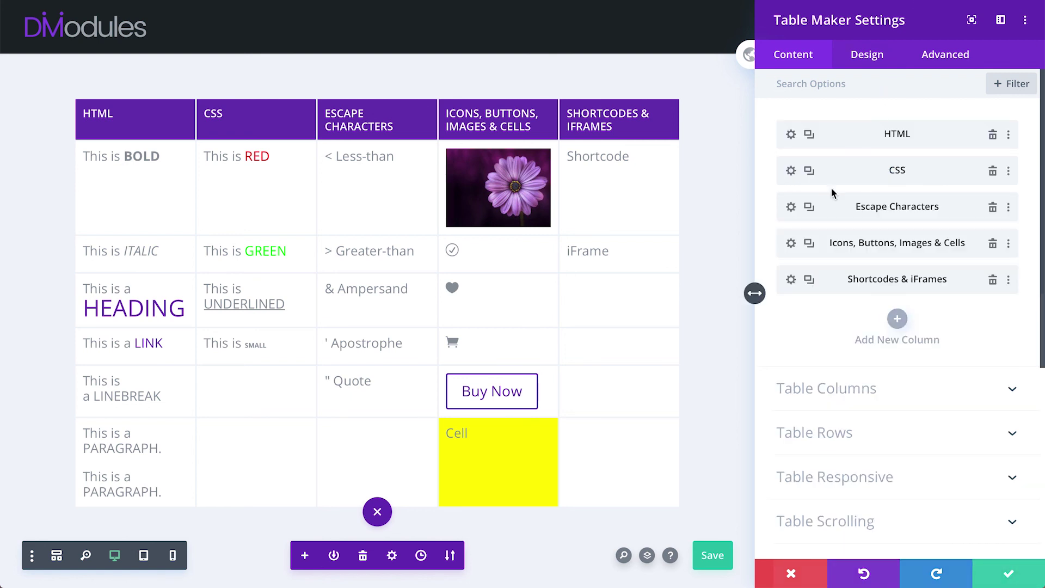
# Copy [metaslider id="10291"] from TextEdit and paste it over the Shortcode placeholder on line 2
pyautogui.click(791, 281)
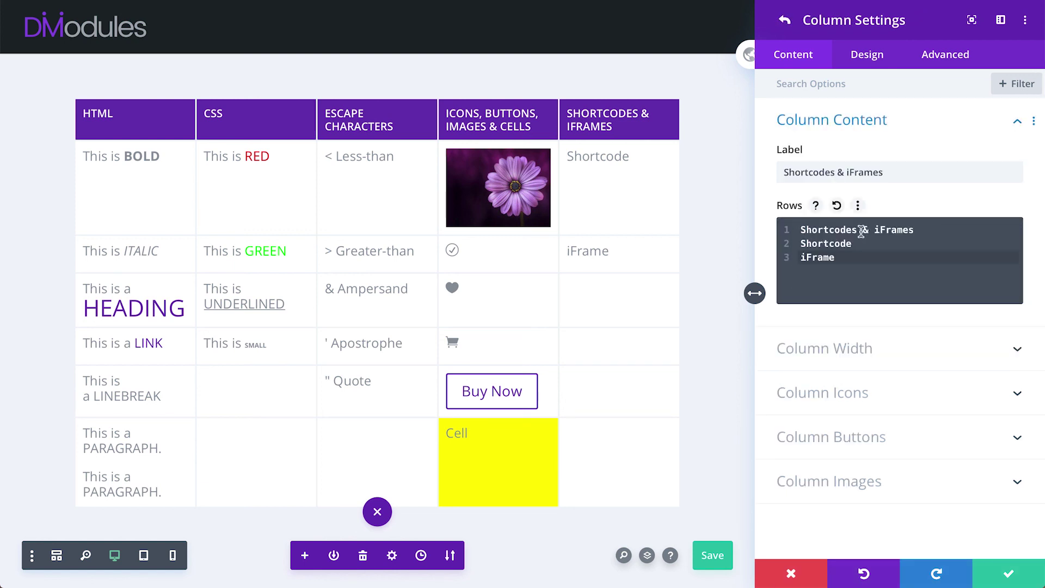
pyautogui.press('super+Tab')
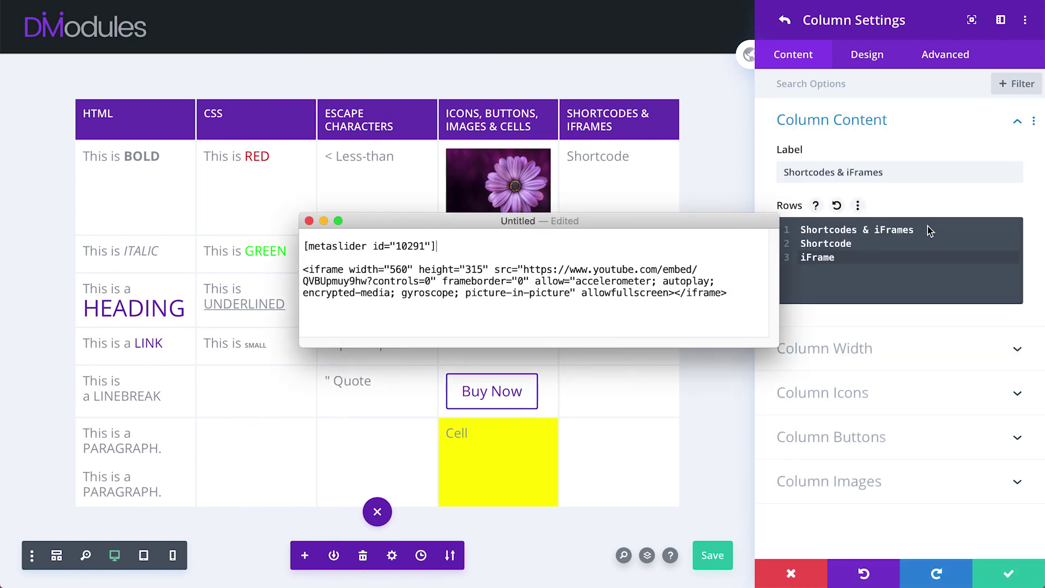
pyautogui.moveTo(455, 245); pyautogui.dragTo(305, 245)
pyautogui.press('super+c')
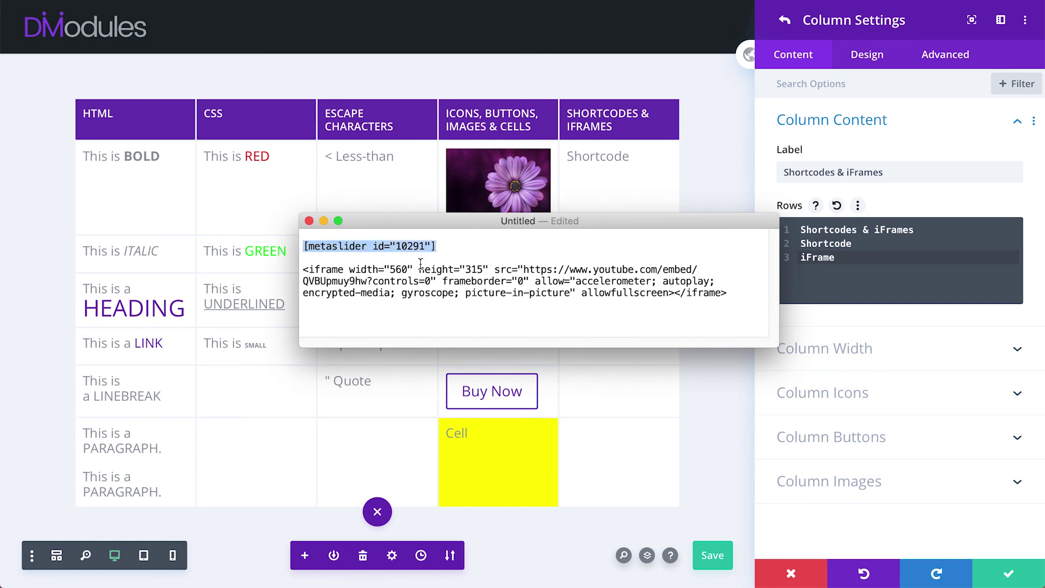
pyautogui.press('super+Tab')
pyautogui.moveTo(871, 243); pyautogui.dragTo(799, 243)
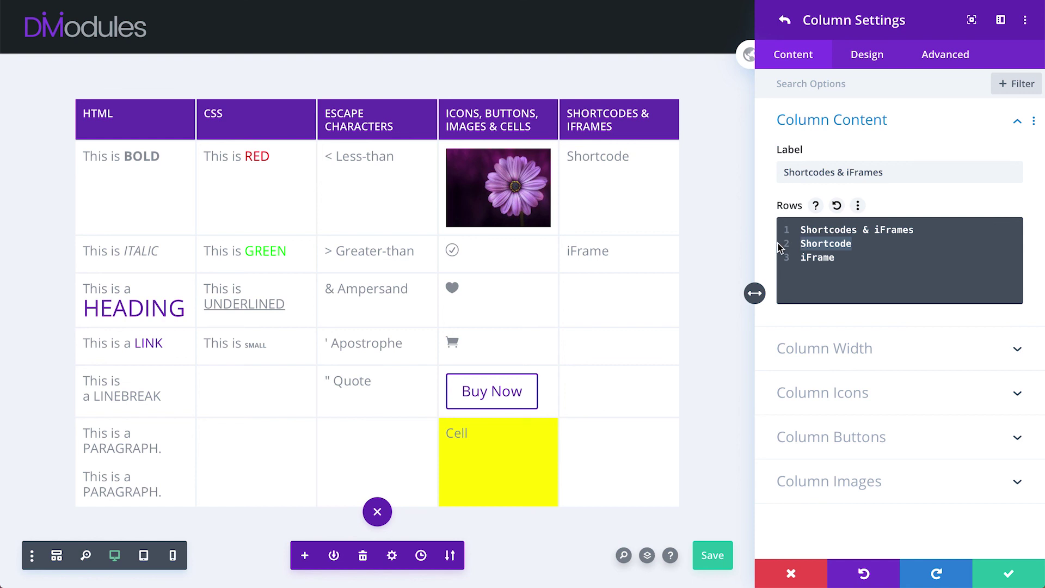
pyautogui.press('super+v')
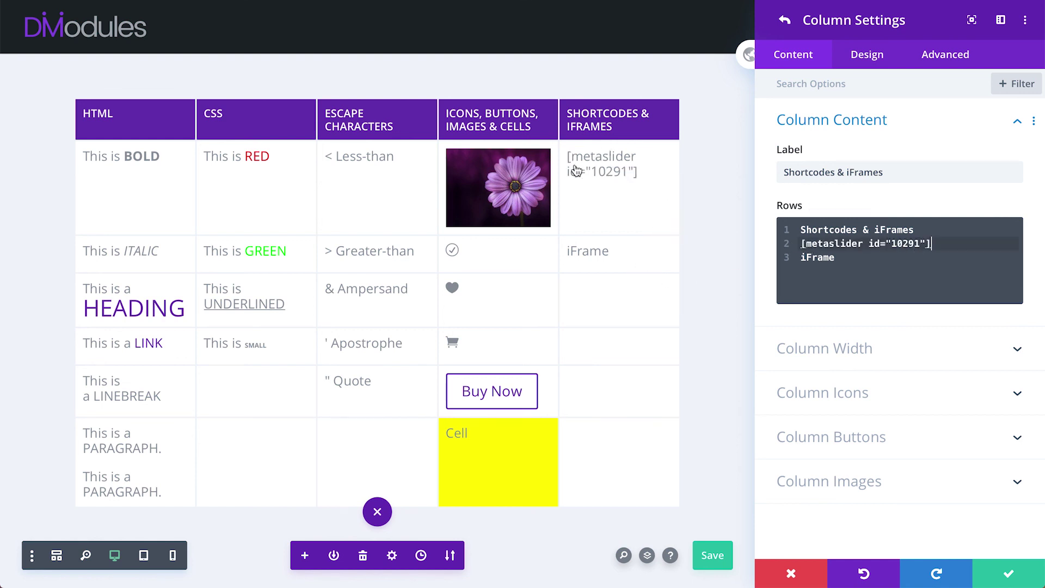
# Save the page and advance the live MetaSlider to the next flower slide
pyautogui.click(714, 557)
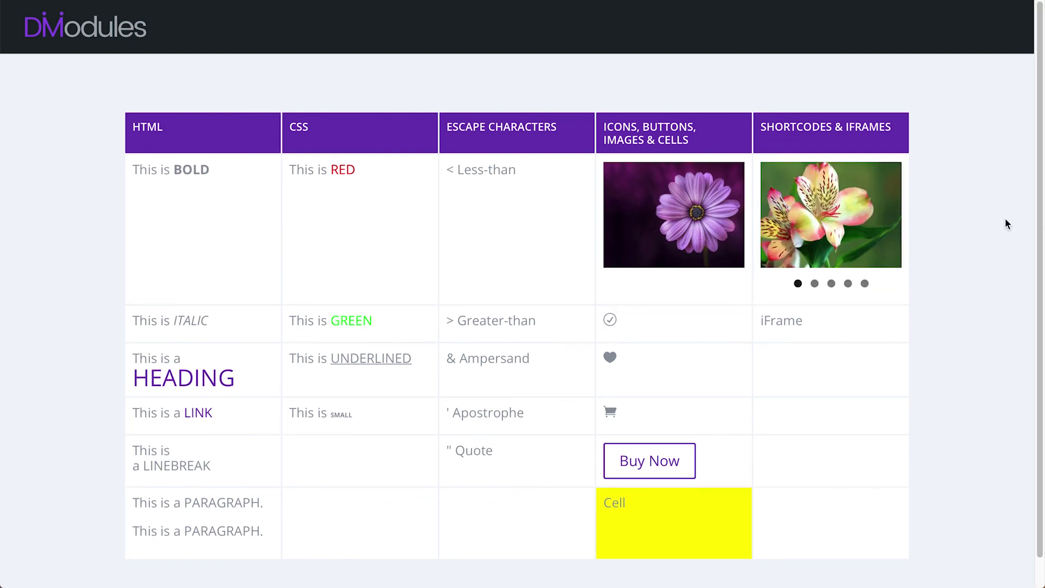
pyautogui.click(889, 216)
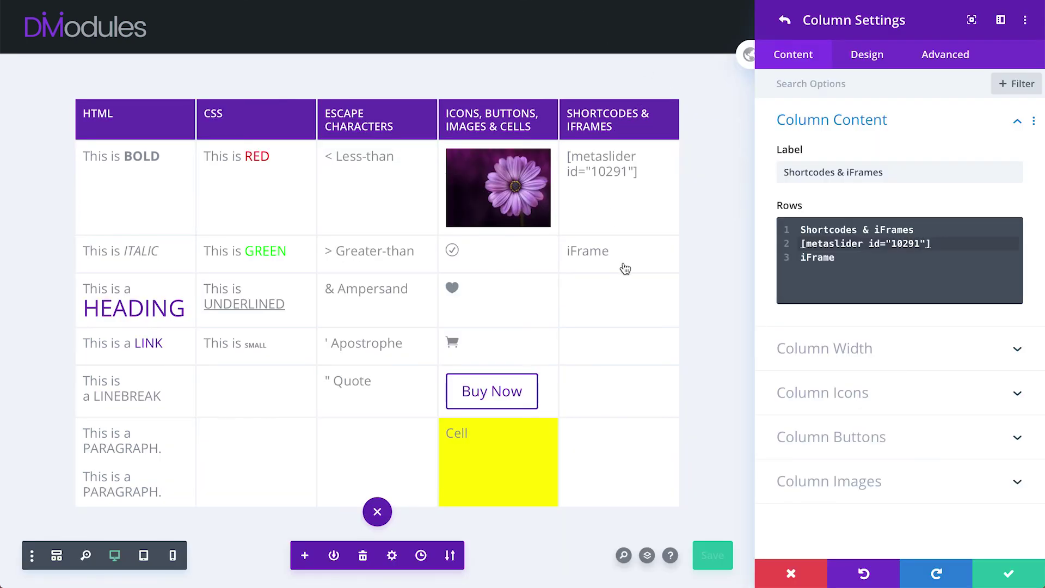
# Paste the YouTube iframe embed code from TextEdit over the iFrame placeholder, then save
pyautogui.press('super+Tab')
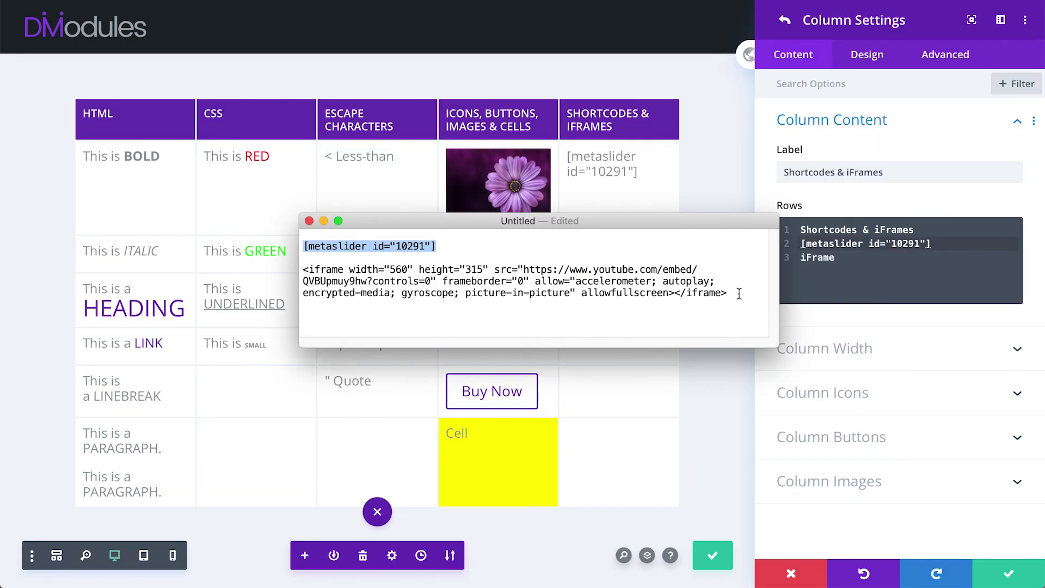
pyautogui.moveTo(726, 294); pyautogui.dragTo(283, 267)
pyautogui.press('super+c')
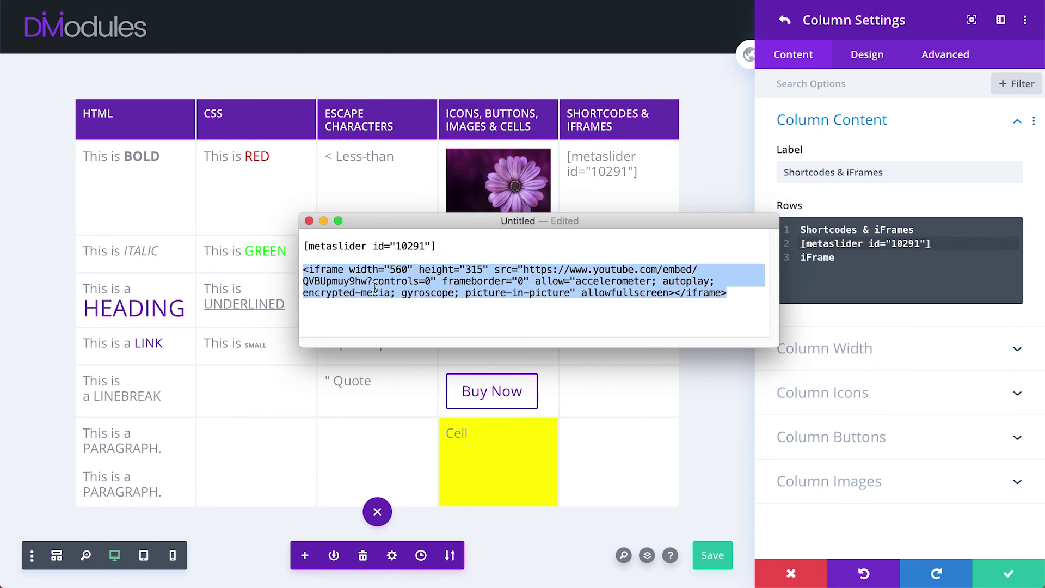
pyautogui.press('super+Tab')
pyautogui.doubleClick(816, 258)
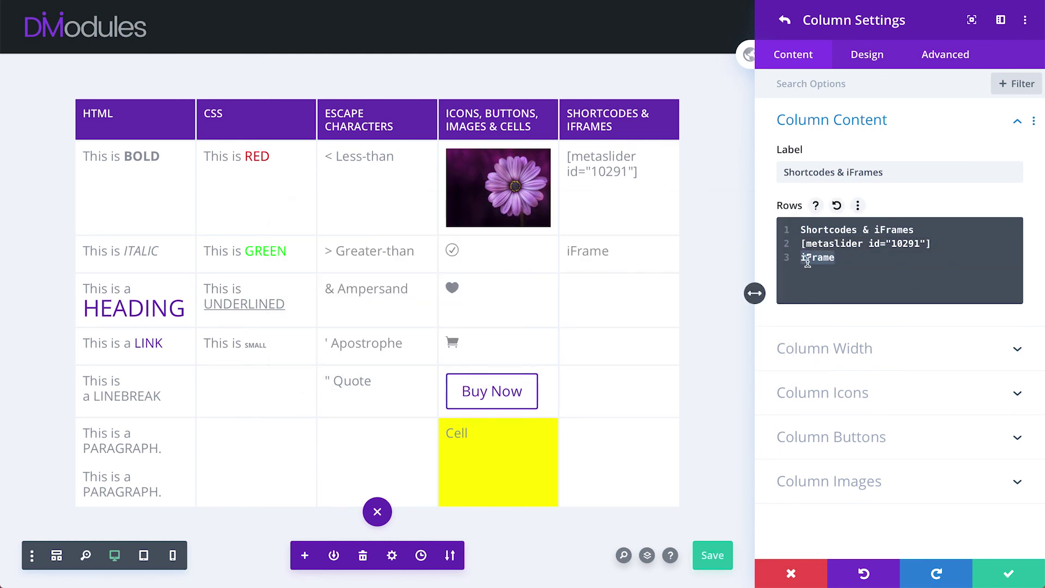
pyautogui.press('super+v')
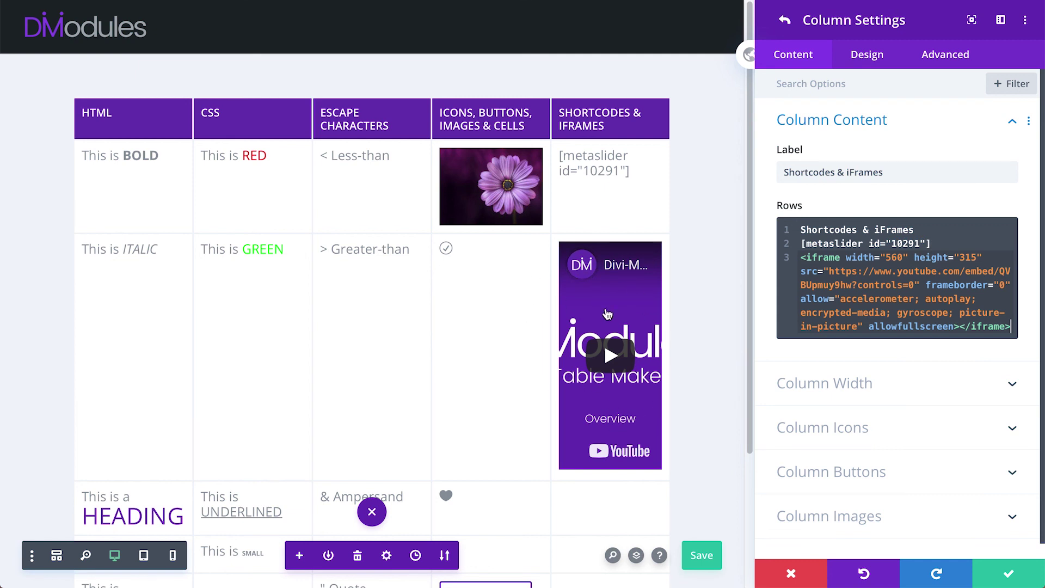
pyautogui.click(699, 554)
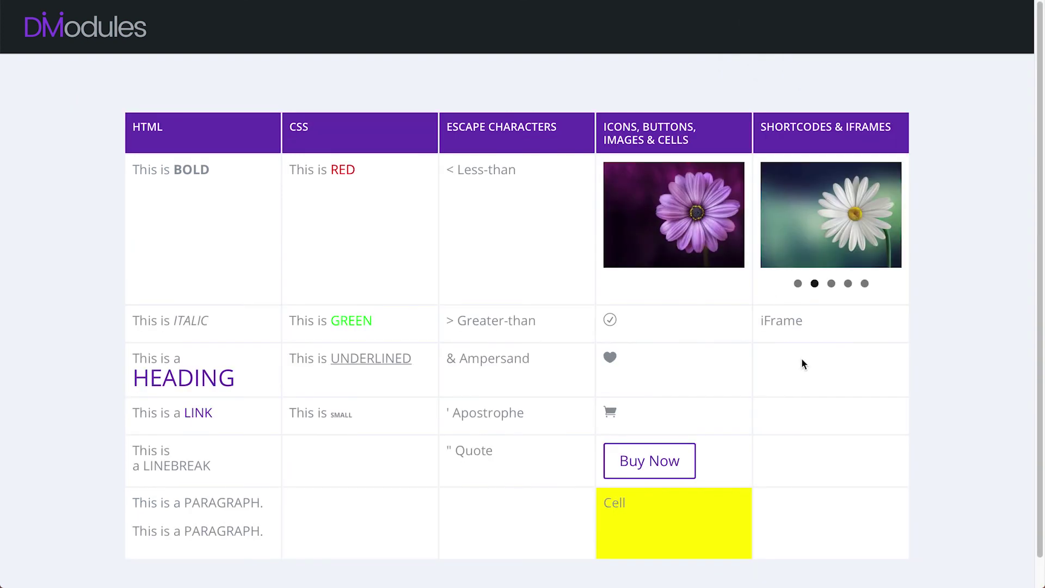
# Reload the live page and scroll to check the slideshow and YouTube video render
pyautogui.press('F5')
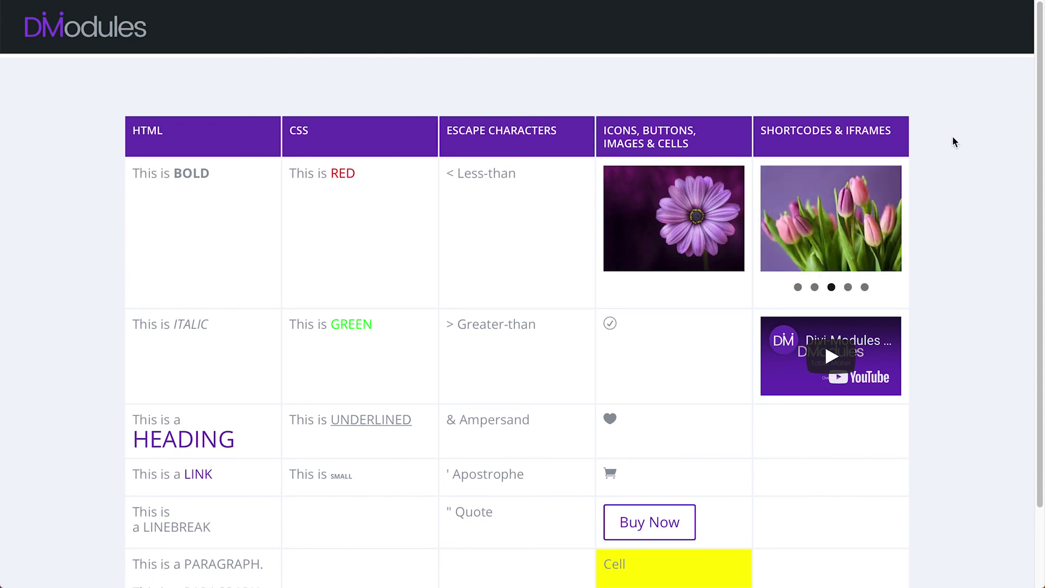
pyautogui.scroll(-2, 952, 137)
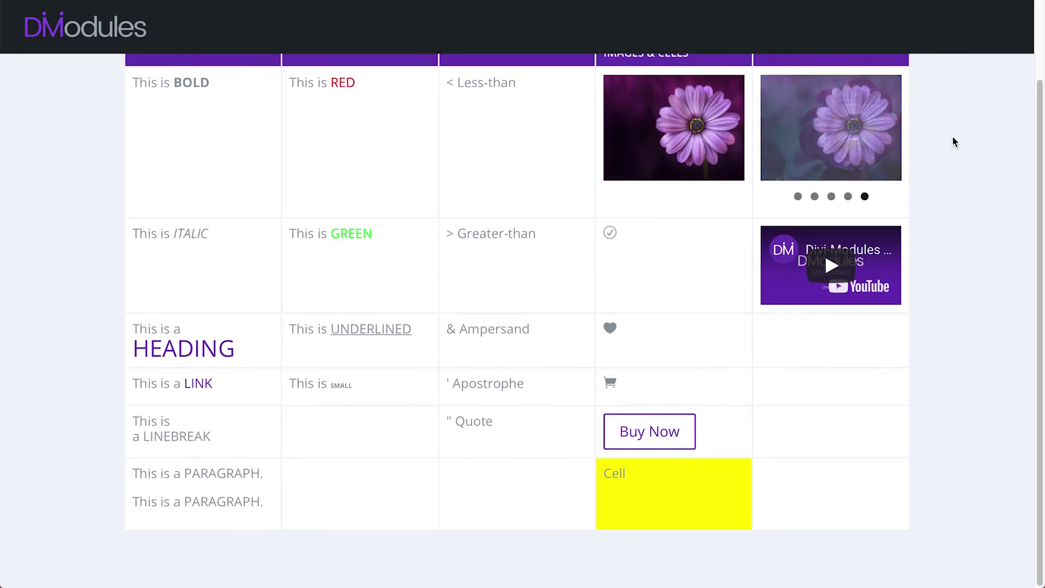
pyautogui.scroll(2, 953, 142)
pyautogui.scroll(1, 953, 141)
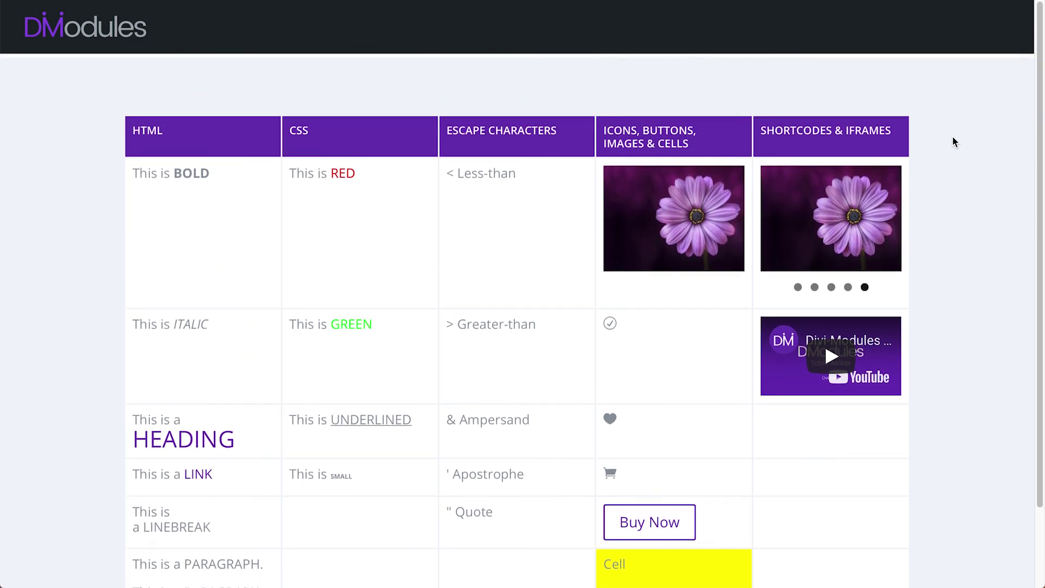